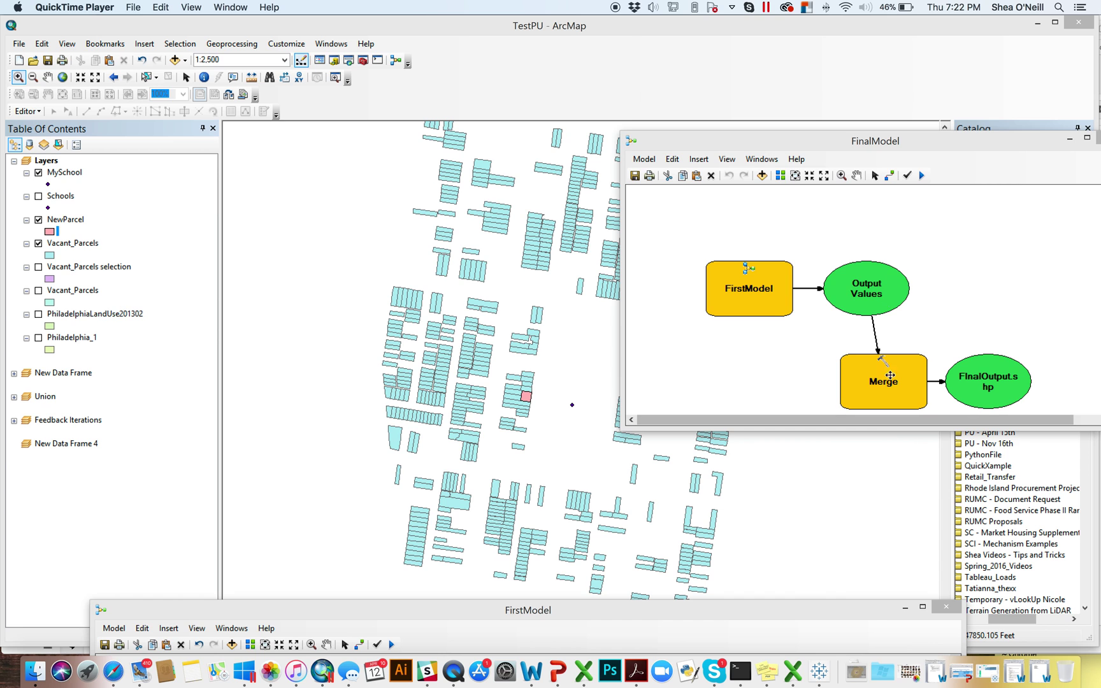
# - Run FinalModel from its Model menu and dismiss the finished run report
pyautogui.click(555, 616)
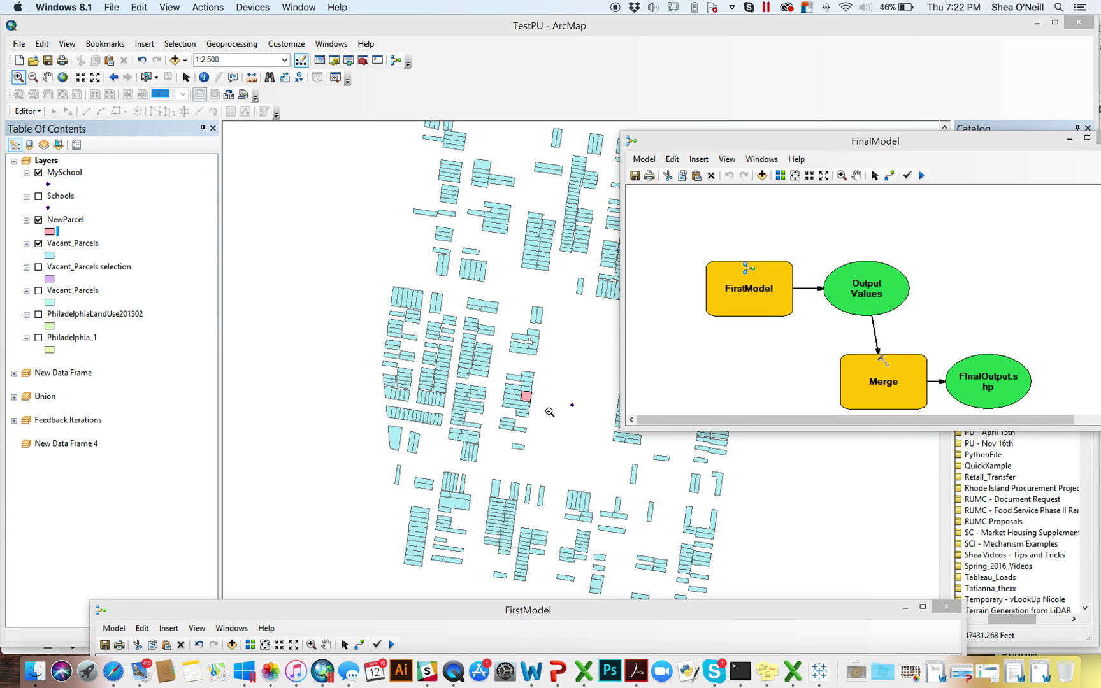
pyautogui.moveTo(548, 615); pyautogui.dragTo(530, 37)
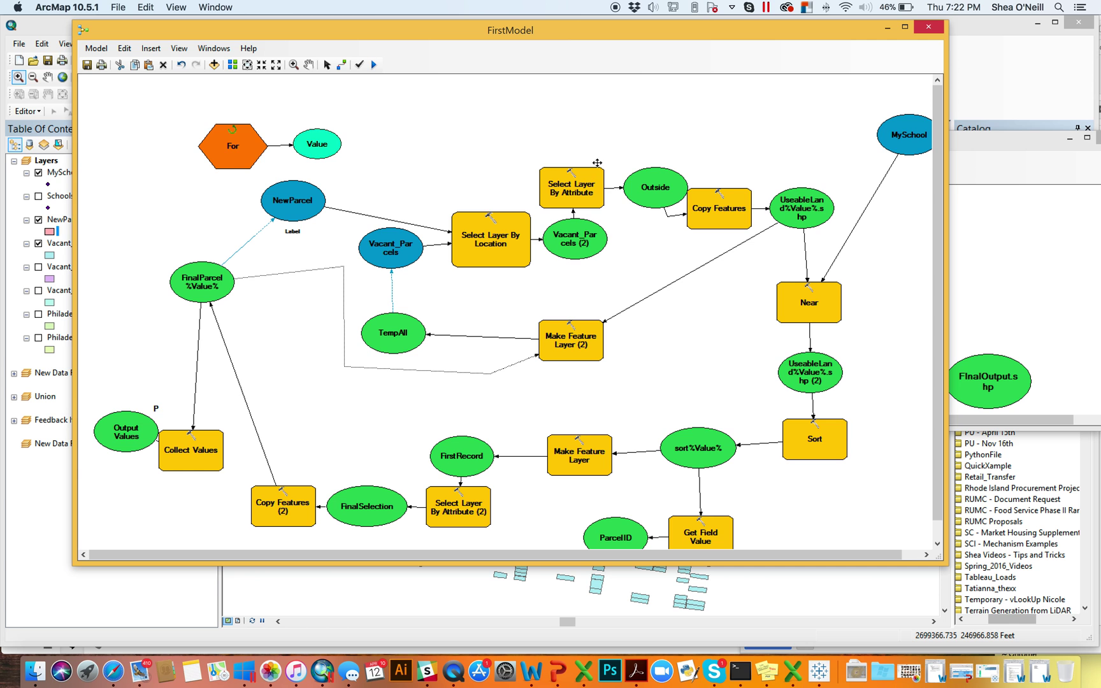
pyautogui.moveTo(562, 33); pyautogui.dragTo(685, 631)
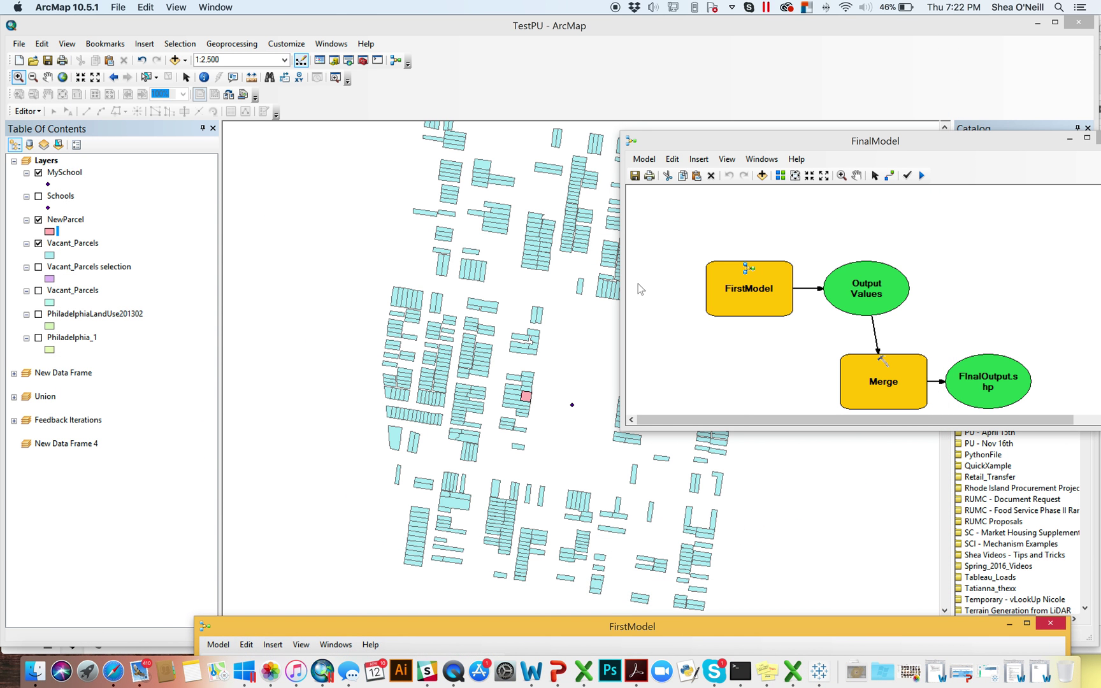
pyautogui.moveTo(688, 143); pyautogui.dragTo(794, 123)
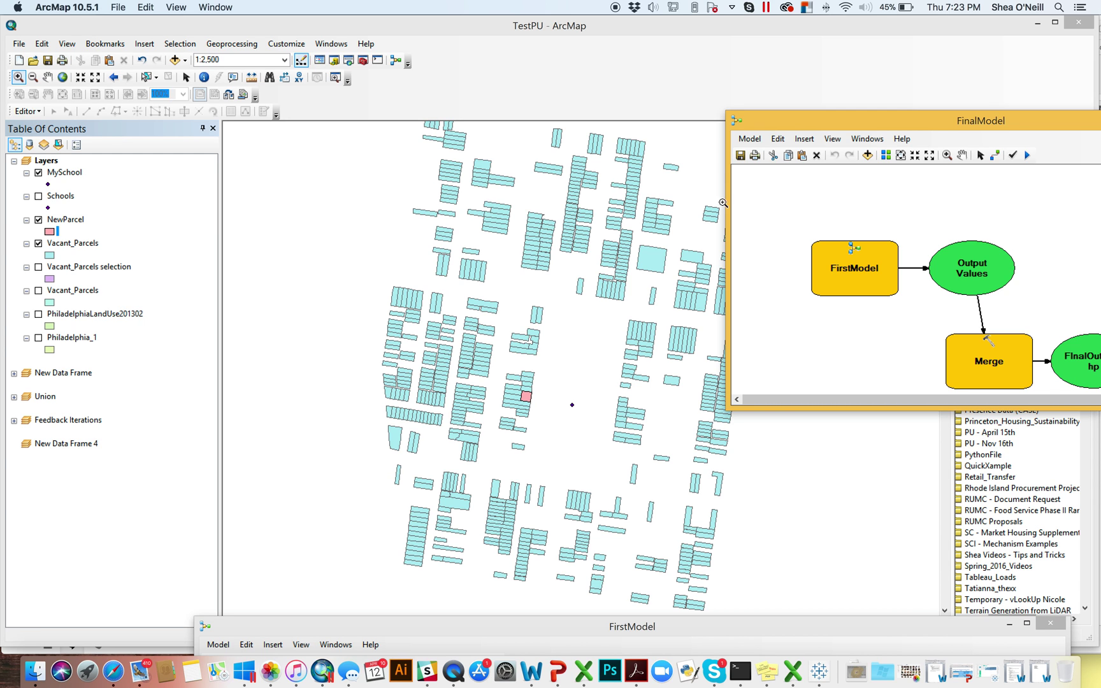
pyautogui.moveTo(801, 121); pyautogui.dragTo(756, 99)
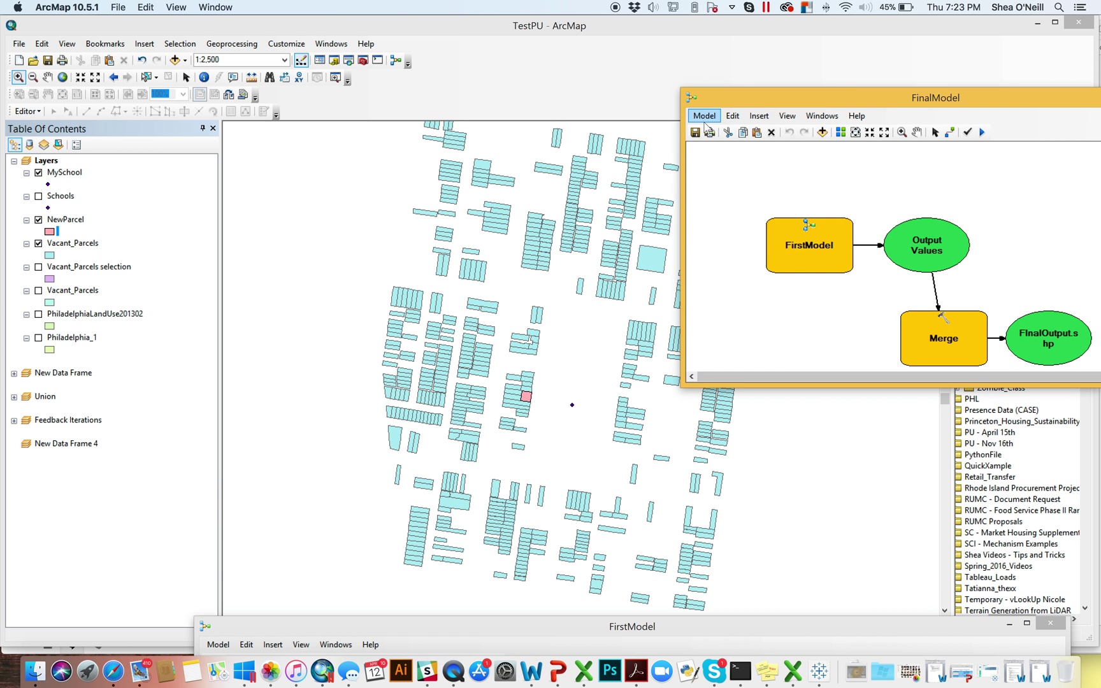
pyautogui.click(704, 116)
pyautogui.click(712, 134)
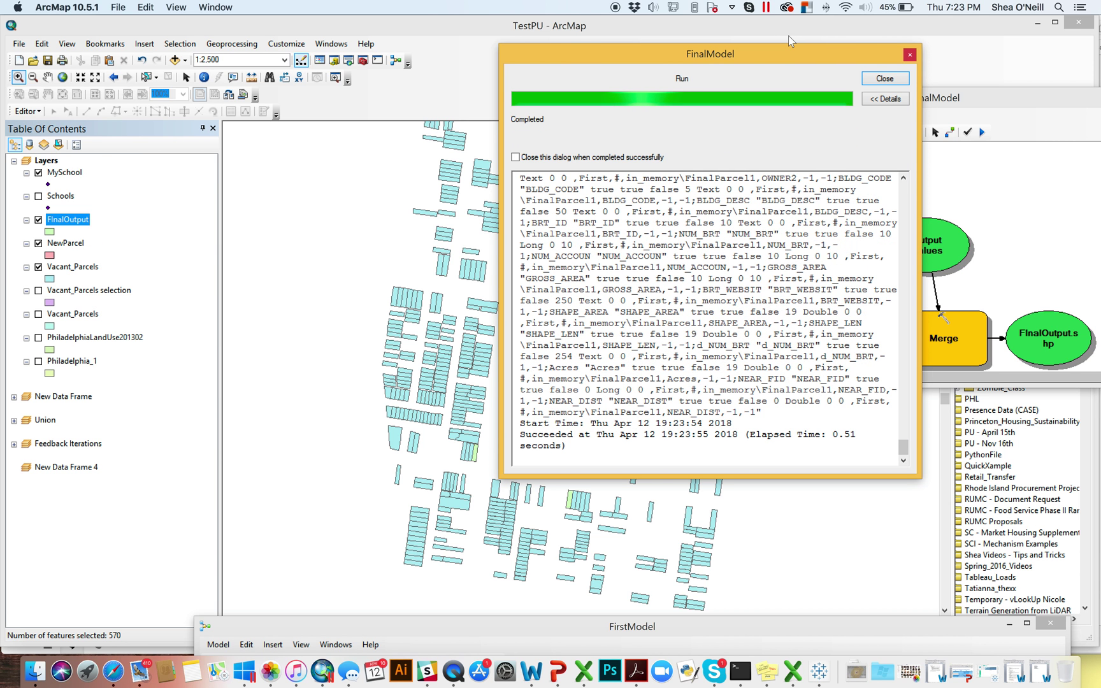
pyautogui.click(905, 78)
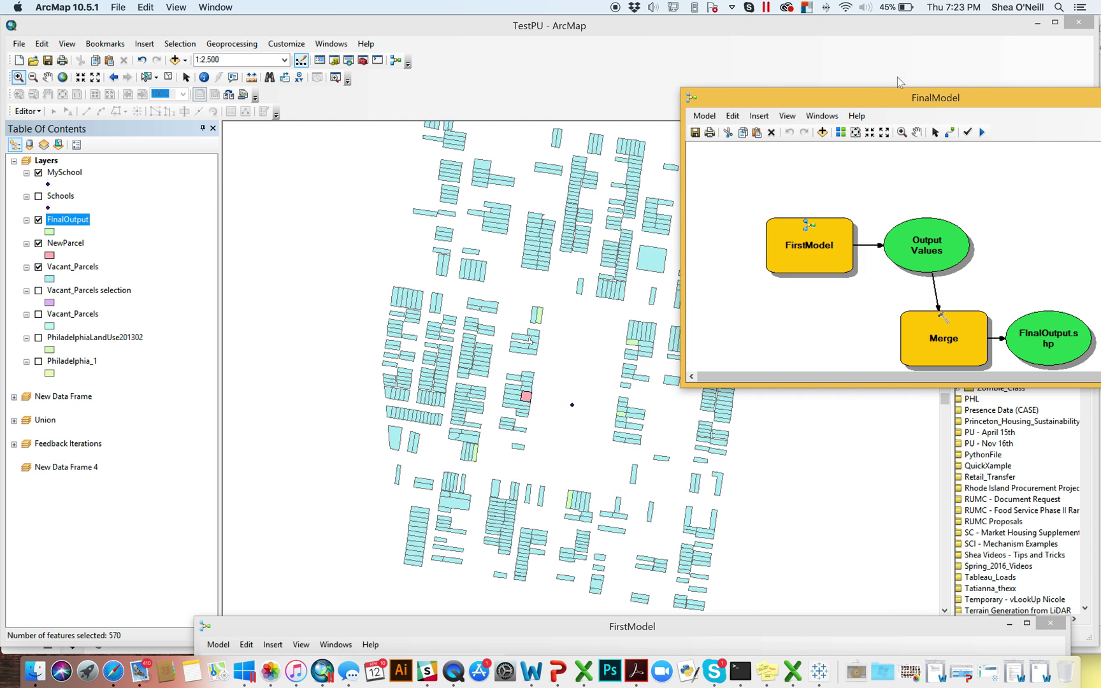
# - Change the FinalOutput layer's fill colour to red in the Symbol Selector
pyautogui.click(49, 231)
pyautogui.click(717, 215)
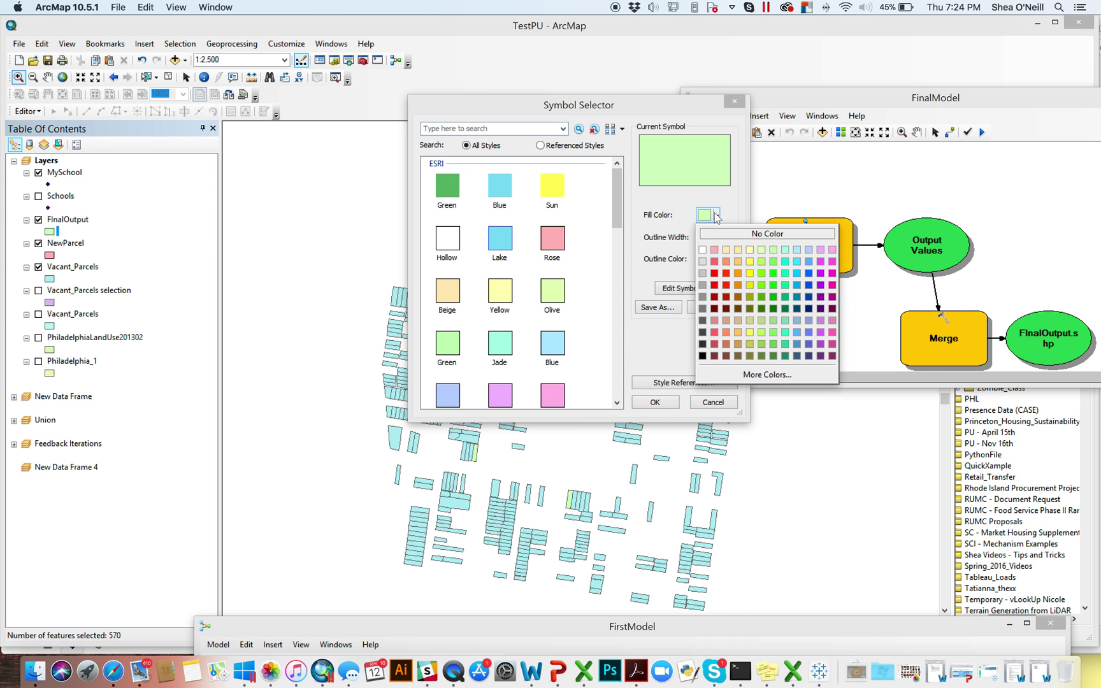
pyautogui.click(715, 275)
pyautogui.click(655, 402)
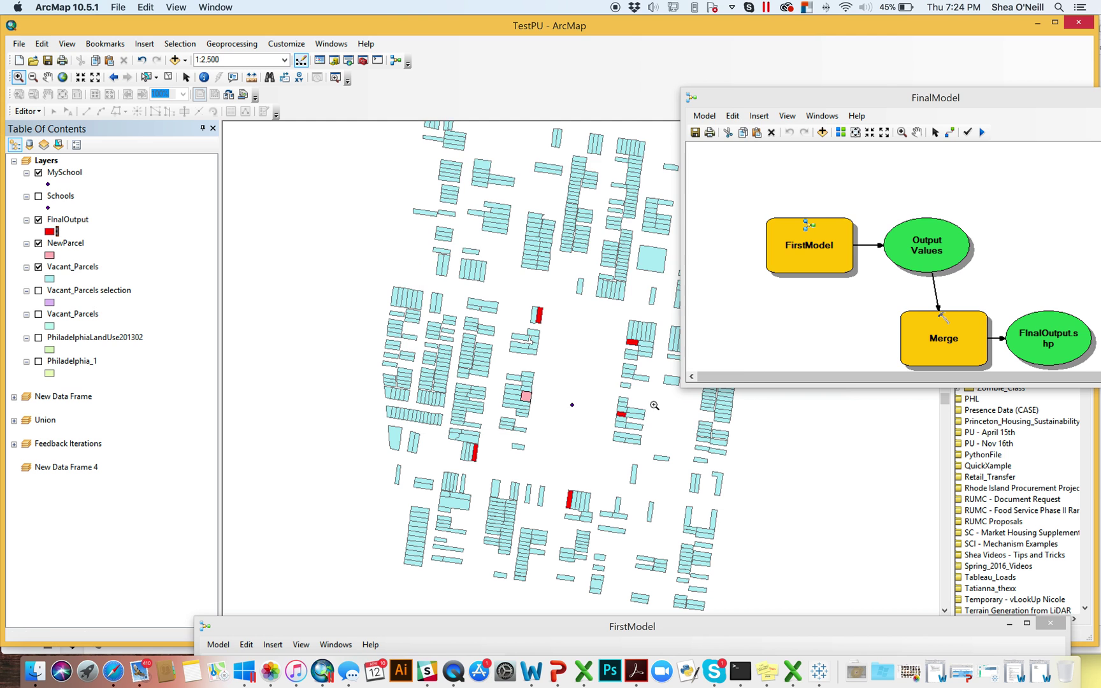
pyautogui.moveTo(760, 101); pyautogui.dragTo(837, 290)
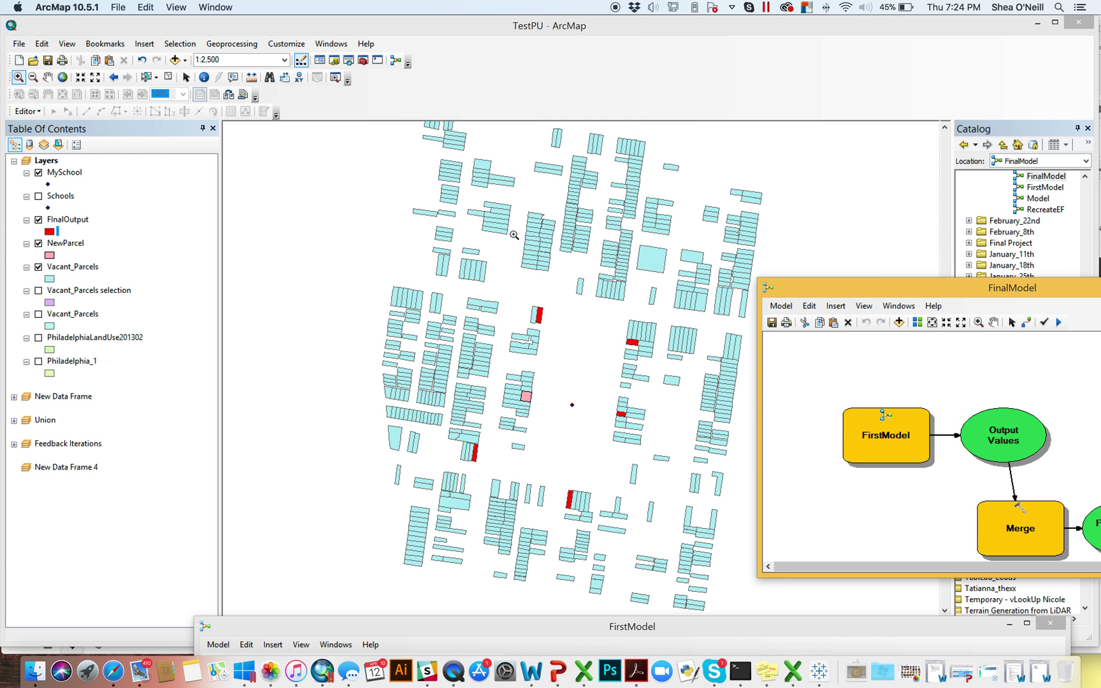
# - Measure a distance from a red parcel with the Measure tool
pyautogui.click(251, 77)
pyautogui.click(541, 315)
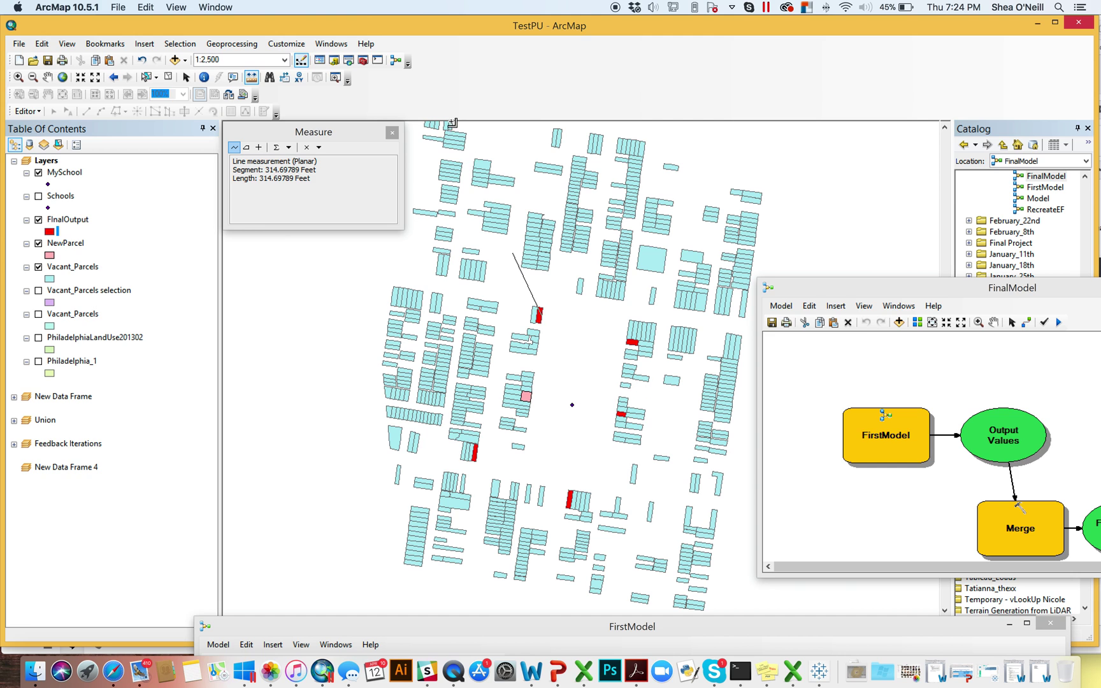
pyautogui.click(392, 133)
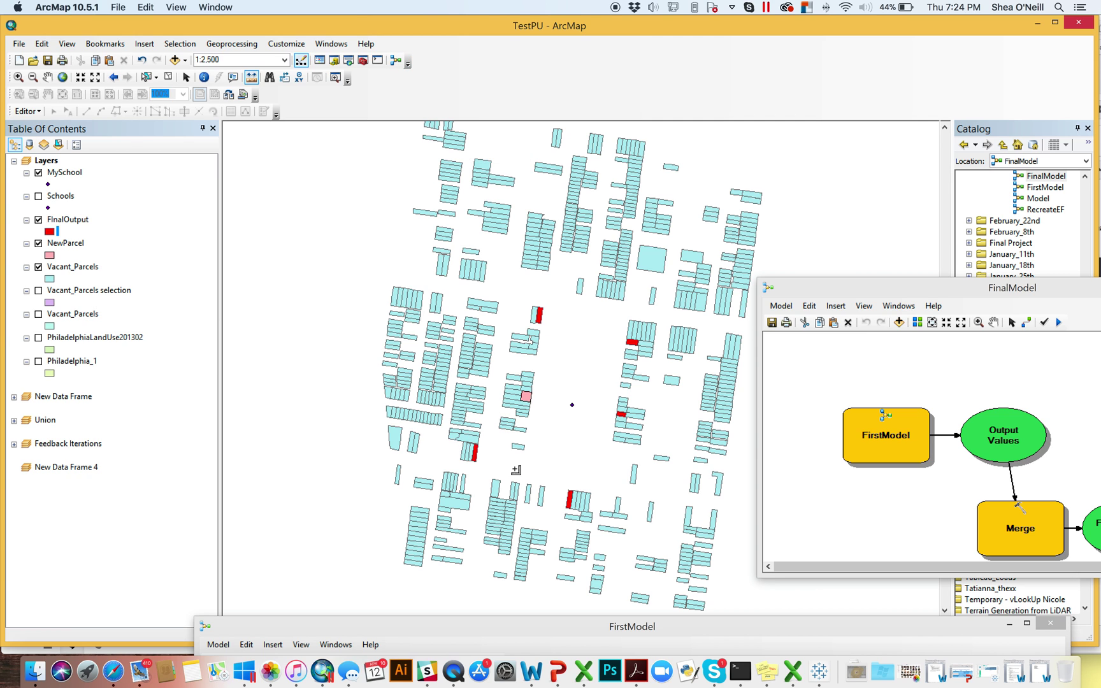
# - Validate the entire FinalModel
pyautogui.moveTo(835, 288); pyautogui.dragTo(622, 141)
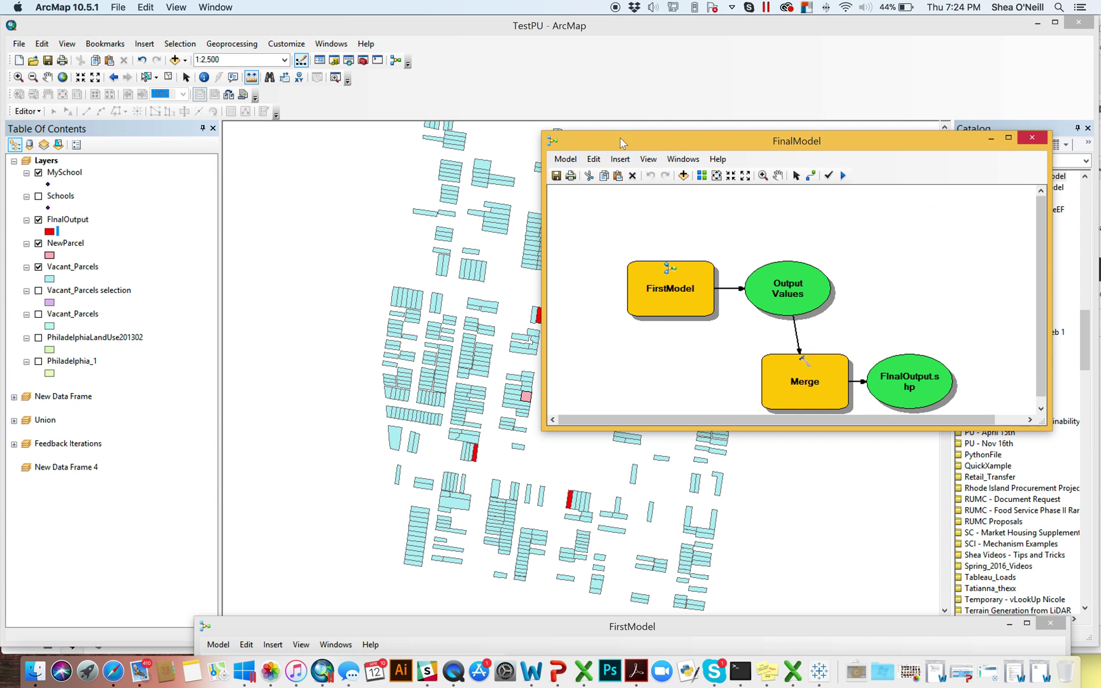
pyautogui.click(565, 159)
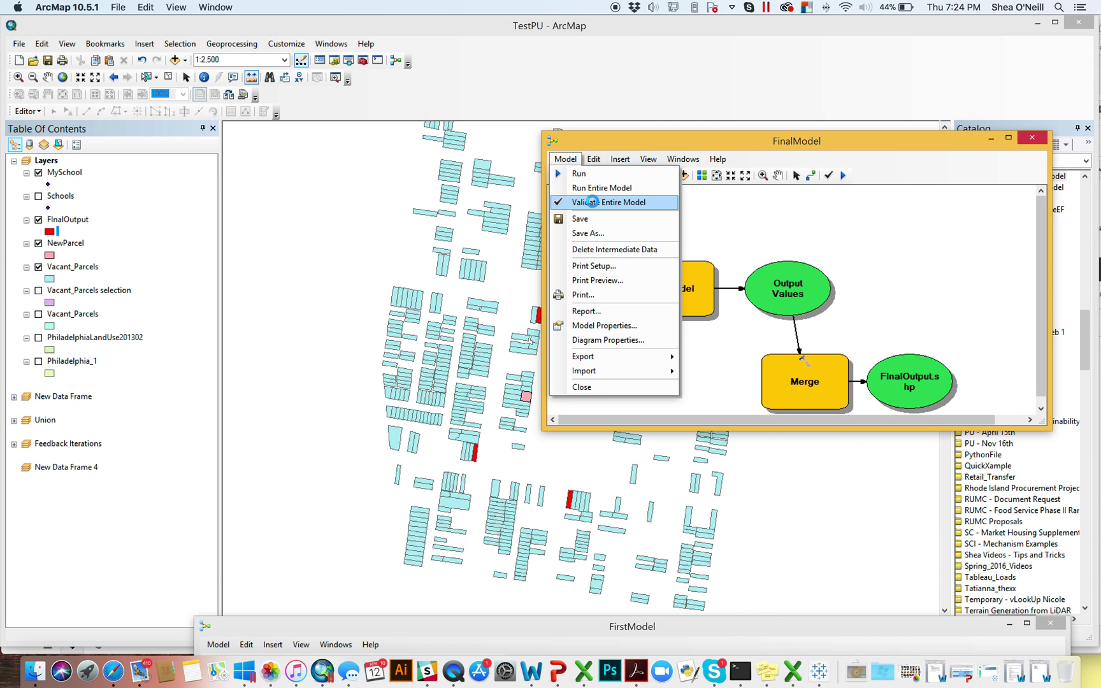
pyautogui.click(595, 204)
# - Minimize FirstModel and close FinalModel, saving its changes
pyautogui.click(721, 633)
pyautogui.doubleClick(722, 627)
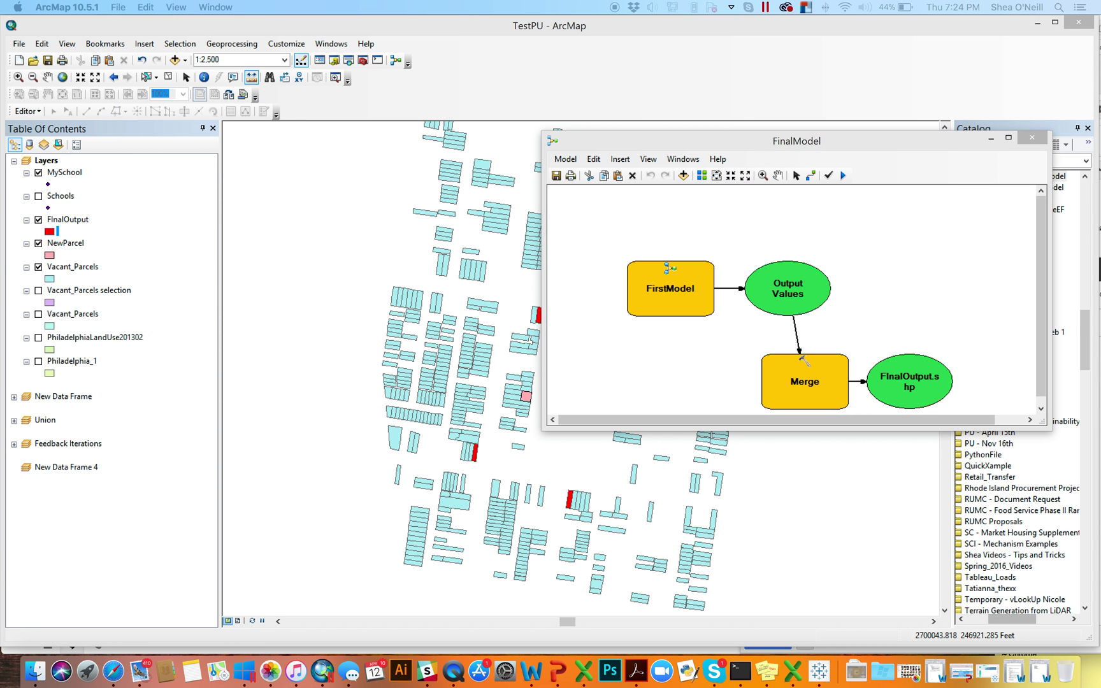
pyautogui.click(1033, 138)
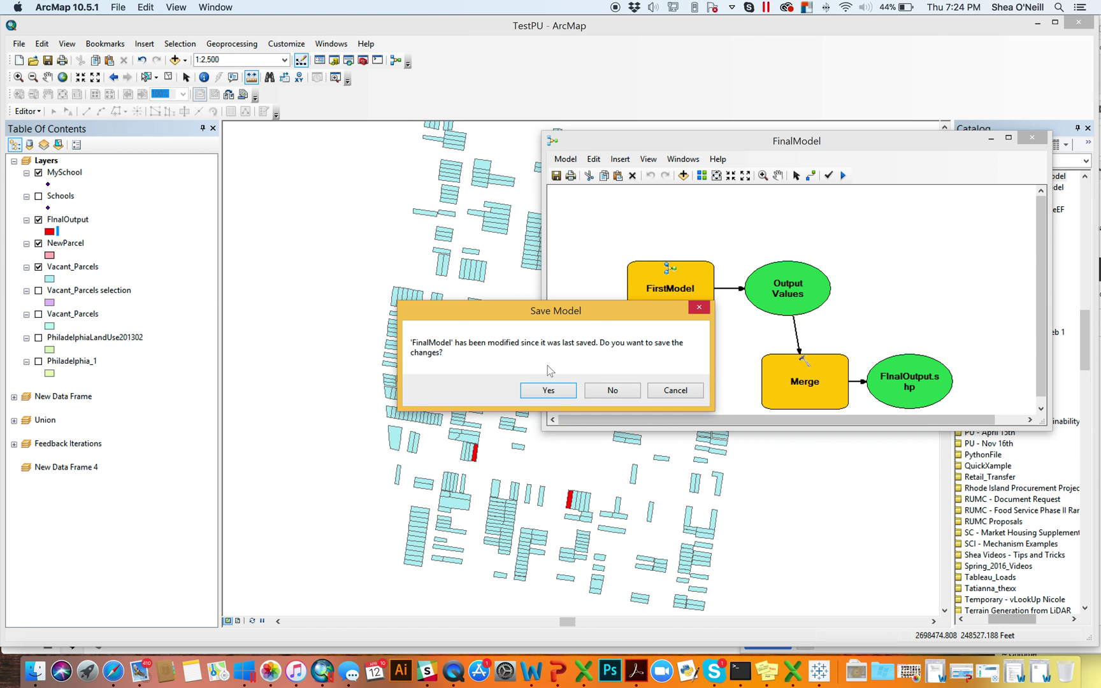
pyautogui.click(560, 395)
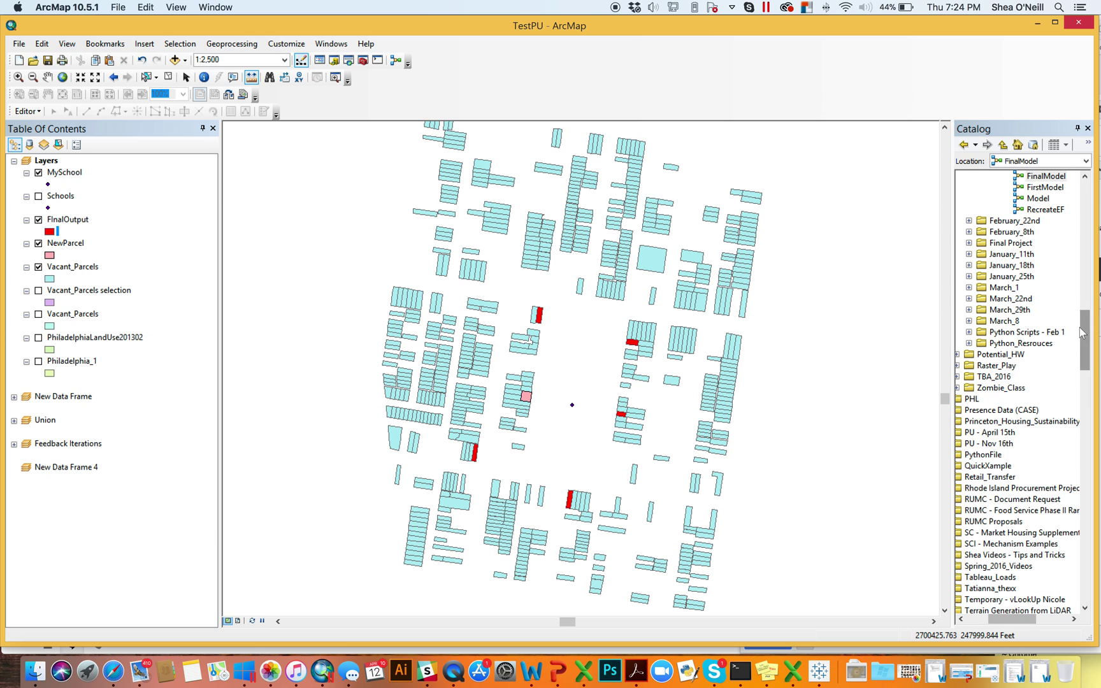
# - Collapse the Vacant_Parcels, PhiladelphiaLandUse201302 and Philadelphia_1 legends in the Table of Contents
pyautogui.moveTo(1084, 336); pyautogui.dragTo(1085, 311)
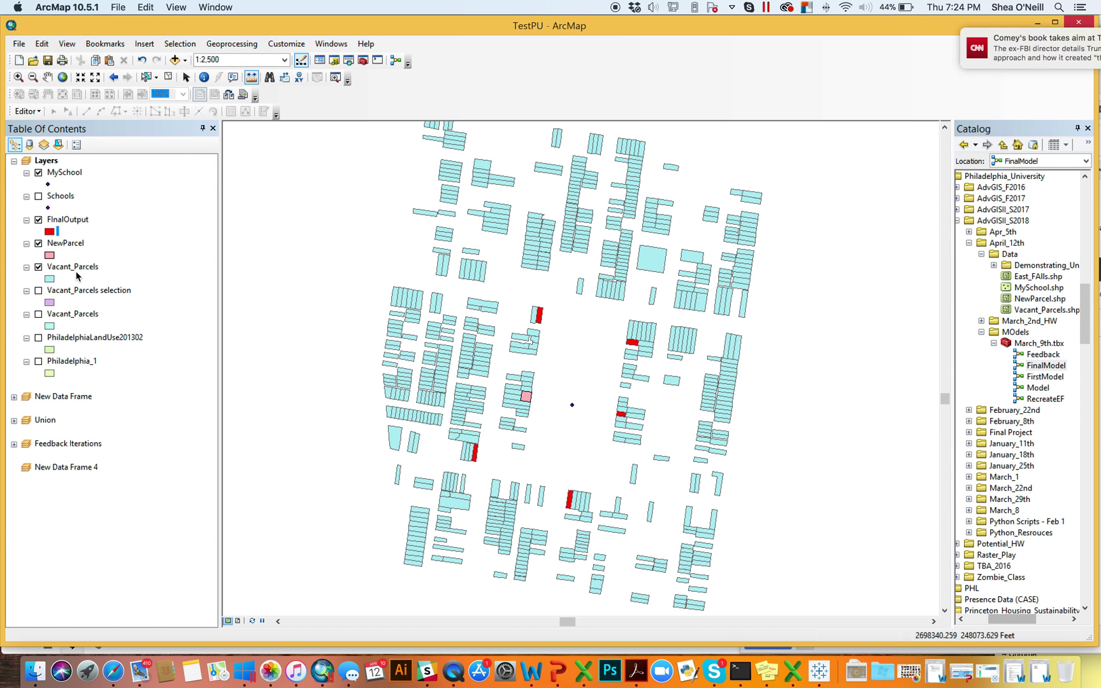
pyautogui.click(26, 291)
pyautogui.click(26, 302)
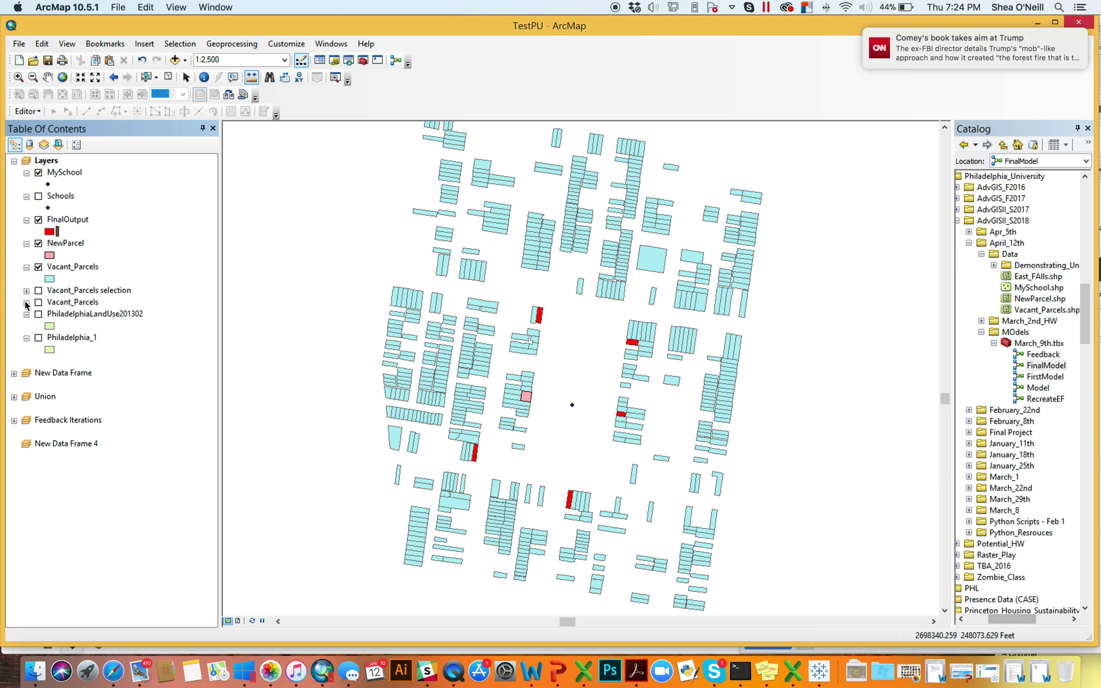
pyautogui.click(26, 315)
pyautogui.click(27, 326)
# - Remove FinalOutput from the map and move Schools to the bottom of the layers
pyautogui.click(69, 221)
pyautogui.rightClick(69, 221)
pyautogui.click(95, 245)
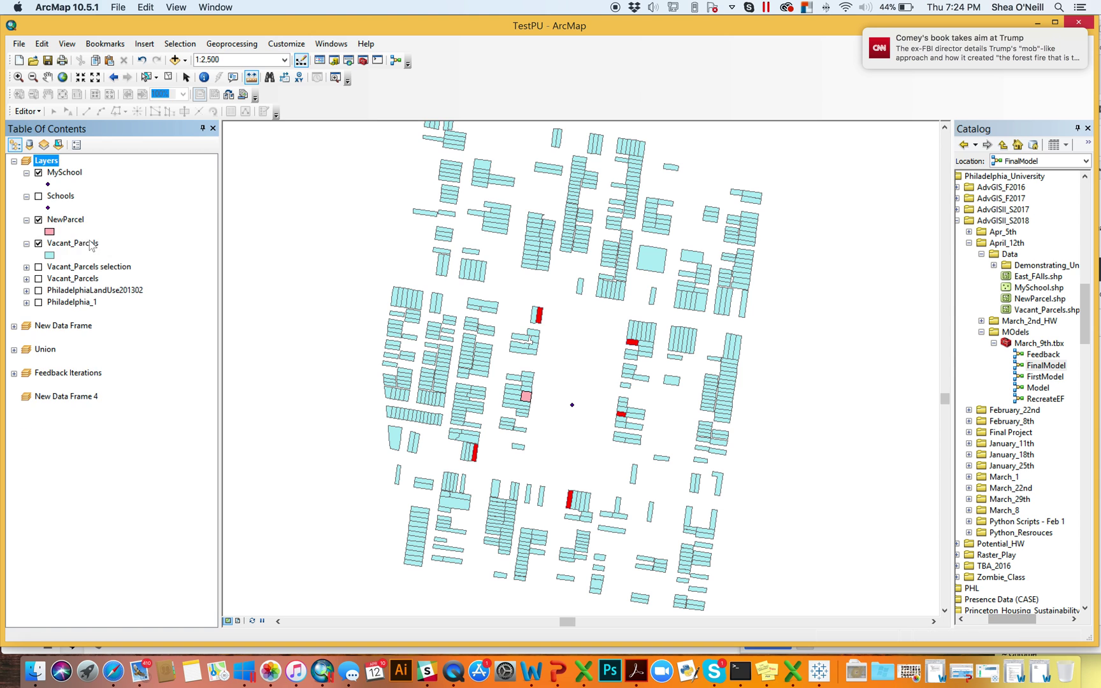
pyautogui.moveTo(70, 206); pyautogui.dragTo(75, 308)
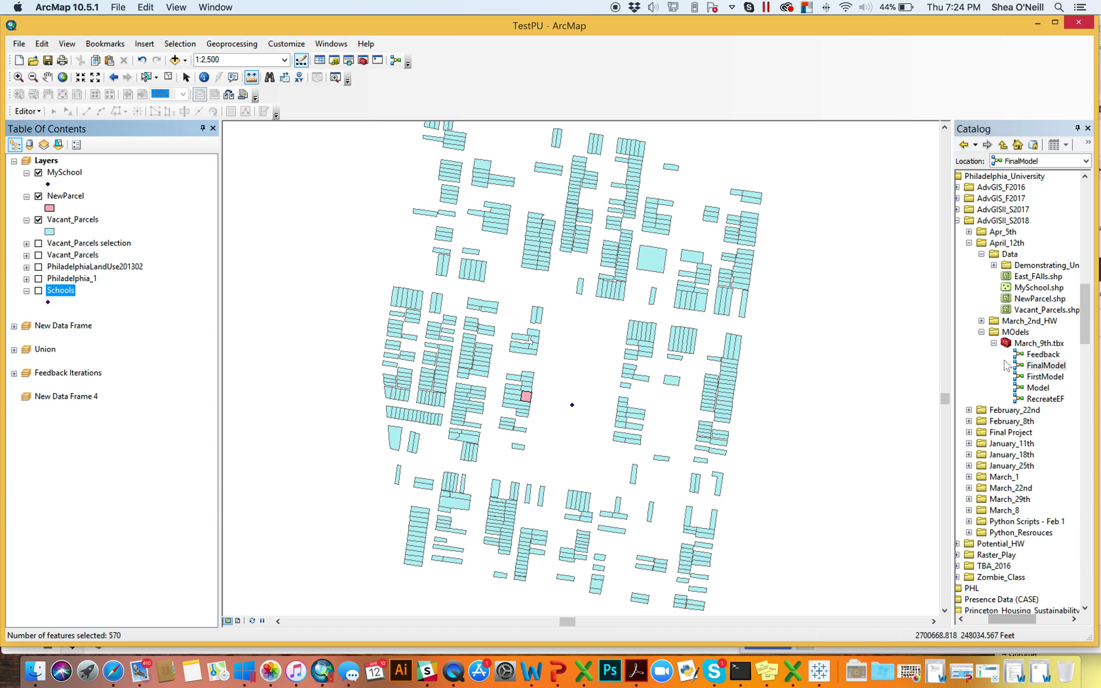
# - Create a new model in March_9th.tbx and close its Model 1 editing window
pyautogui.rightClick(1035, 344)
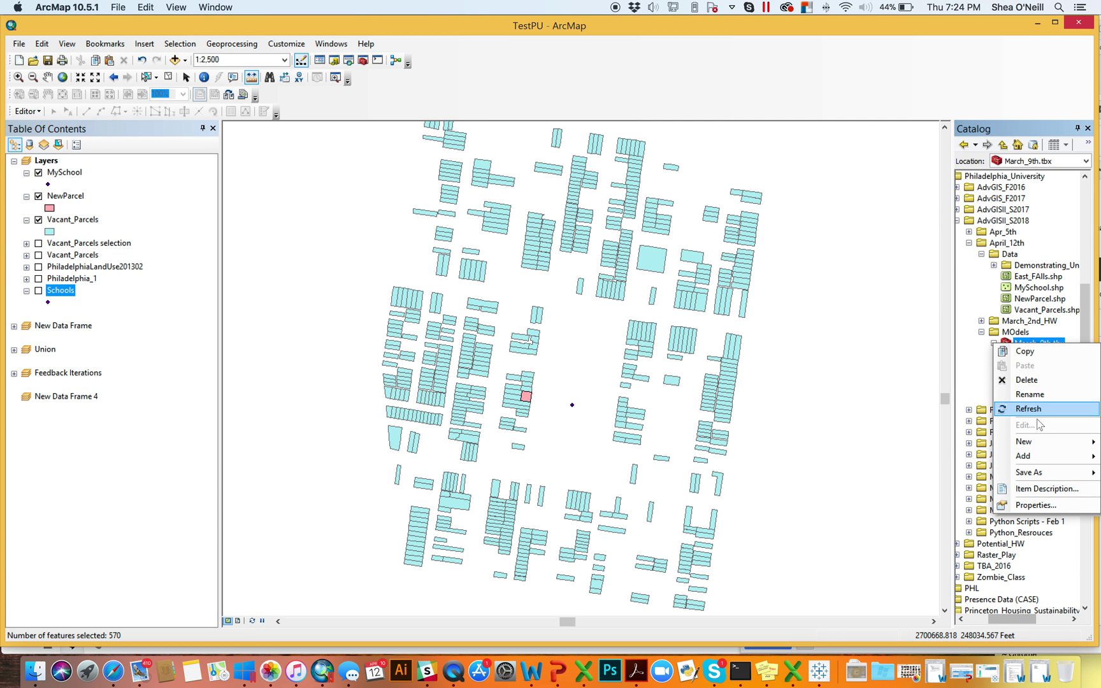
pyautogui.moveTo(1038, 444)
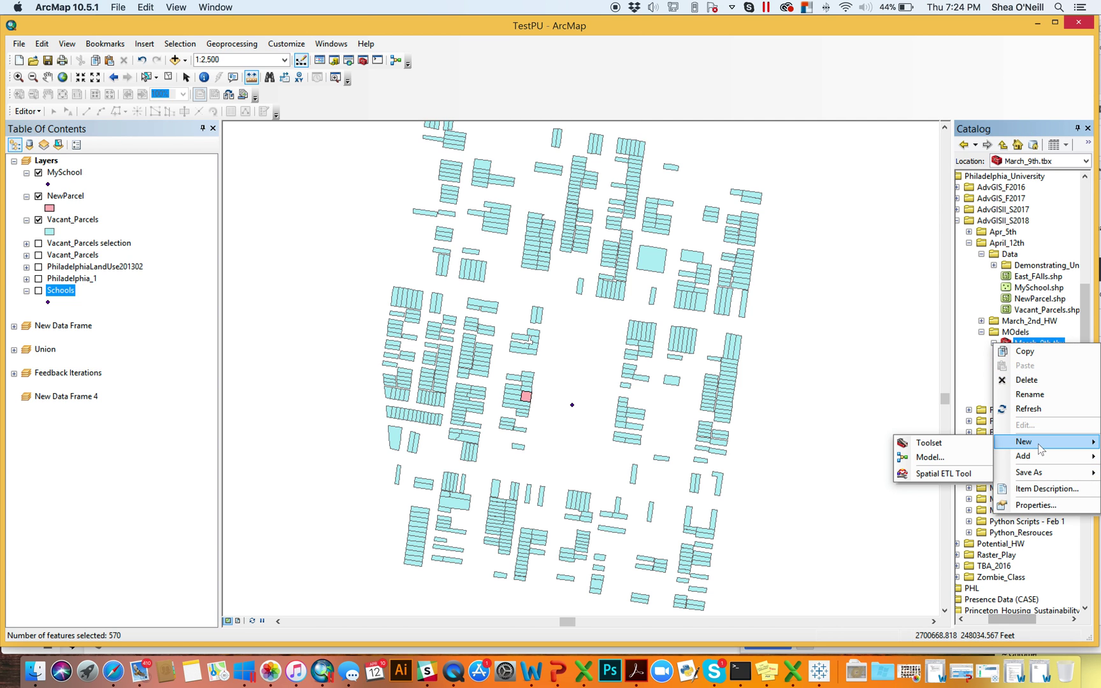
pyautogui.click(969, 458)
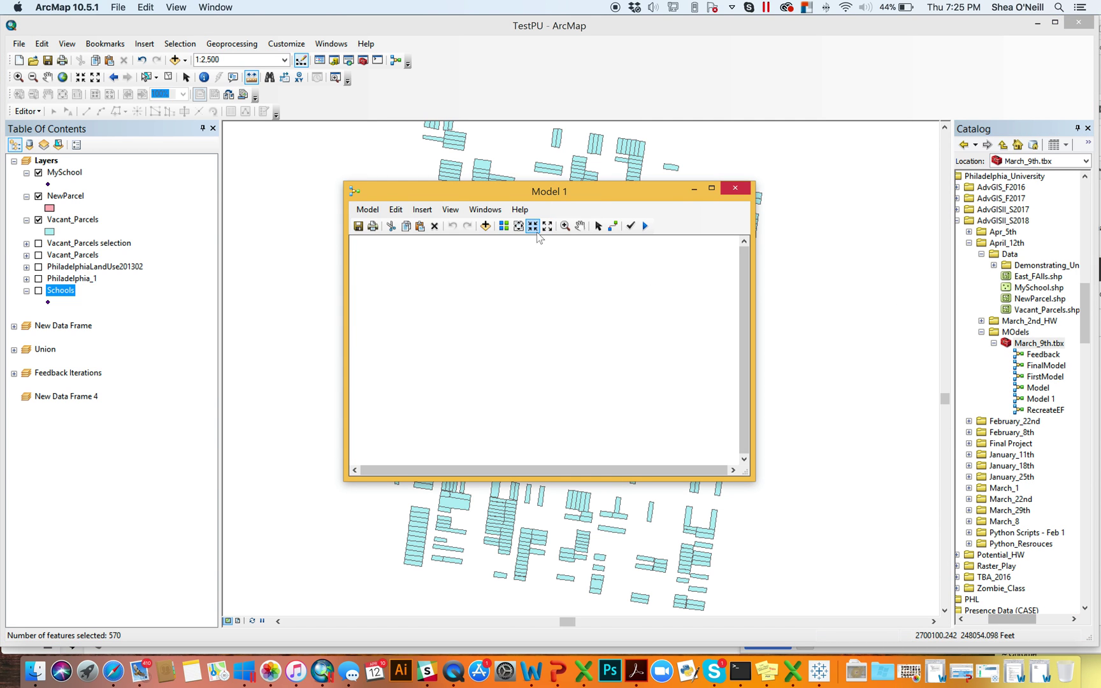
pyautogui.click(735, 188)
# - Rename Model 1 in the Catalog to SubModel, correcting the first 'Sub Model' attempt
pyautogui.click(1040, 399)
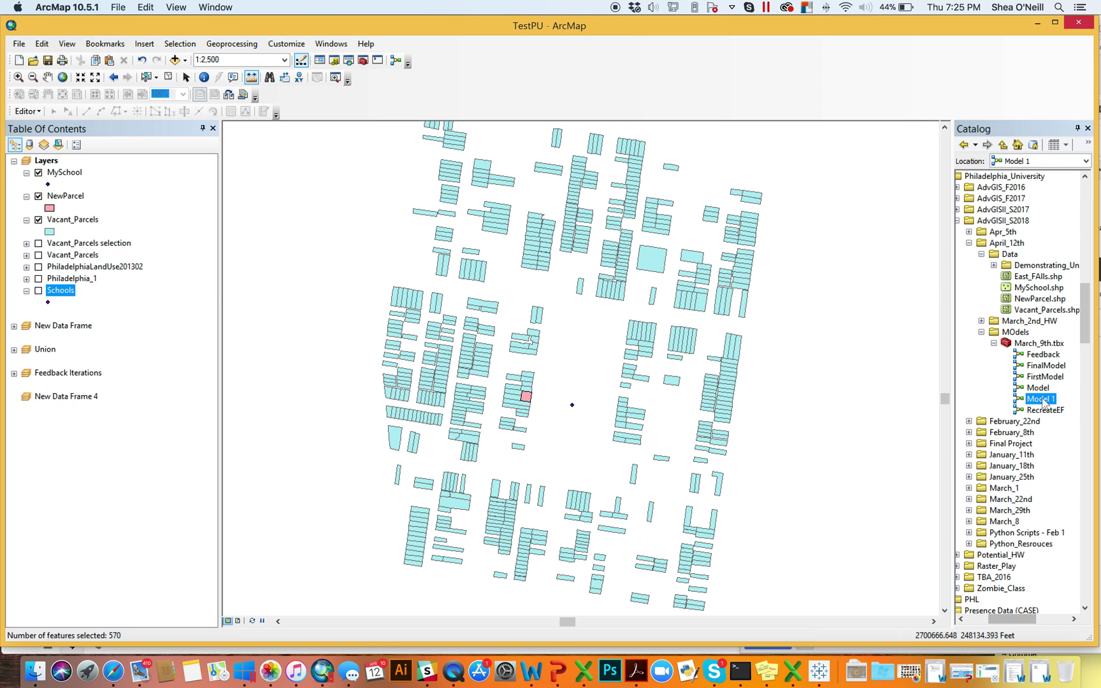
pyautogui.click(1040, 399)
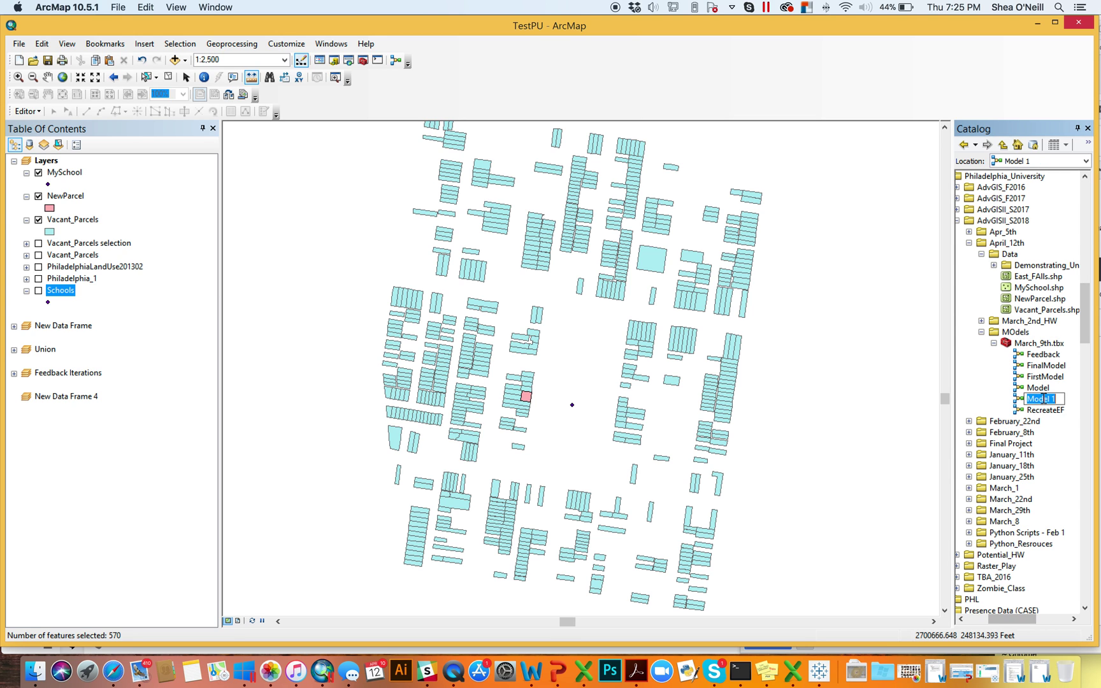
pyautogui.write('Sub Model')
pyautogui.press('Return')
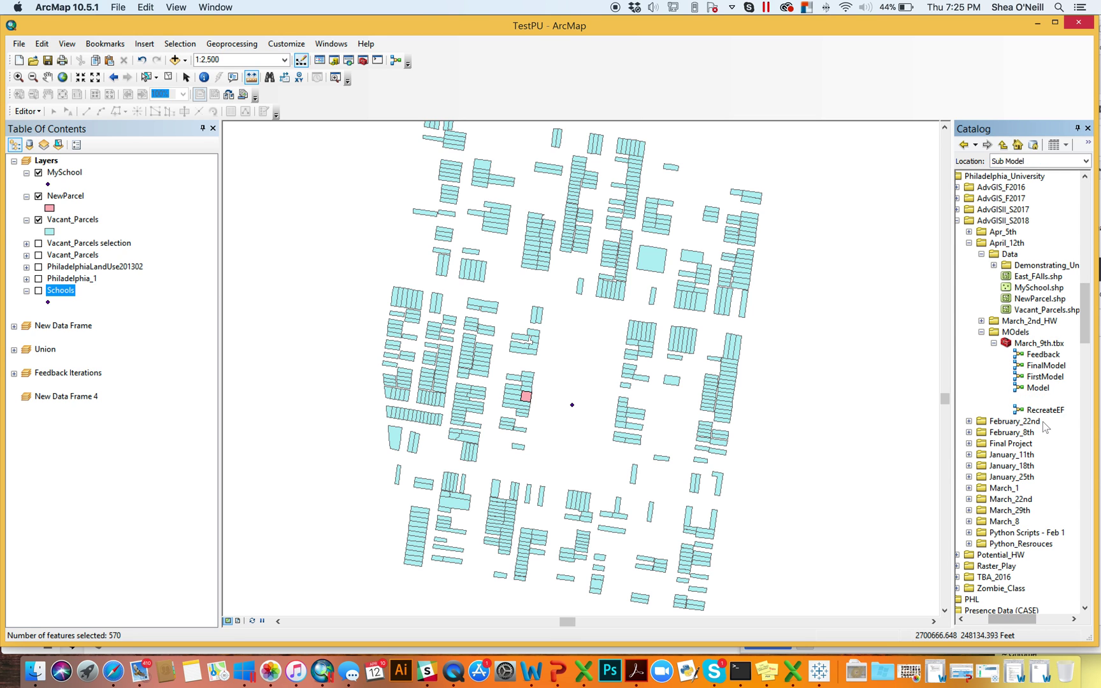
pyautogui.click(1057, 412)
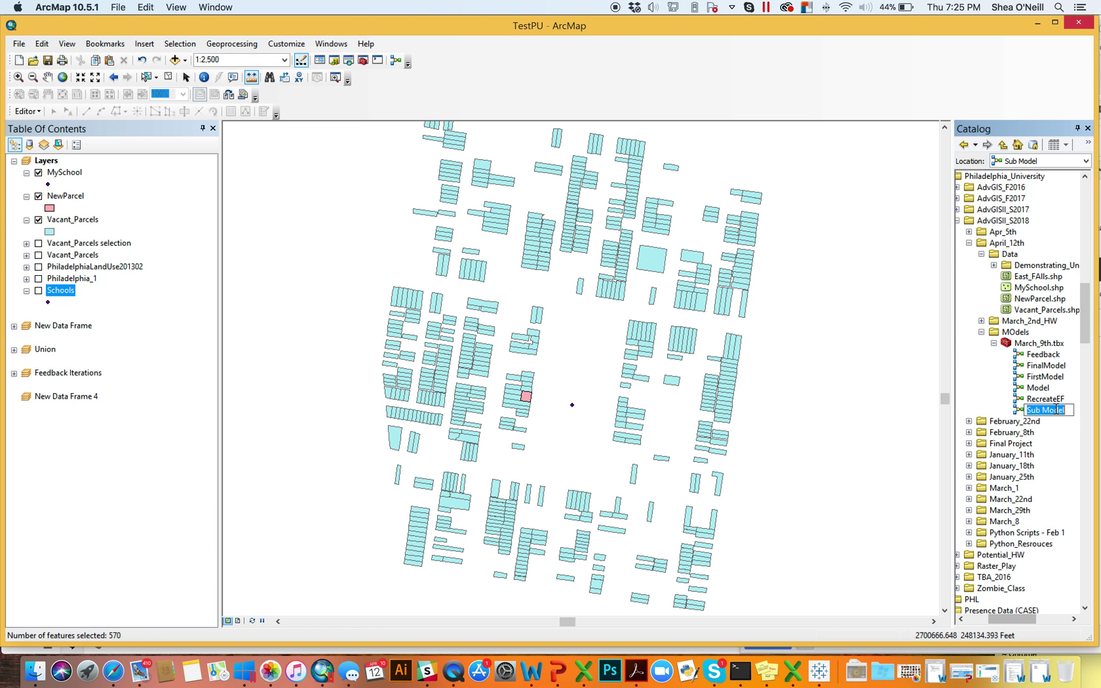
pyautogui.write('SubModel')
pyautogui.press('Return')
# - Open SubModel for editing and position its ModelBuilder window over the map
pyautogui.rightClick(1045, 412)
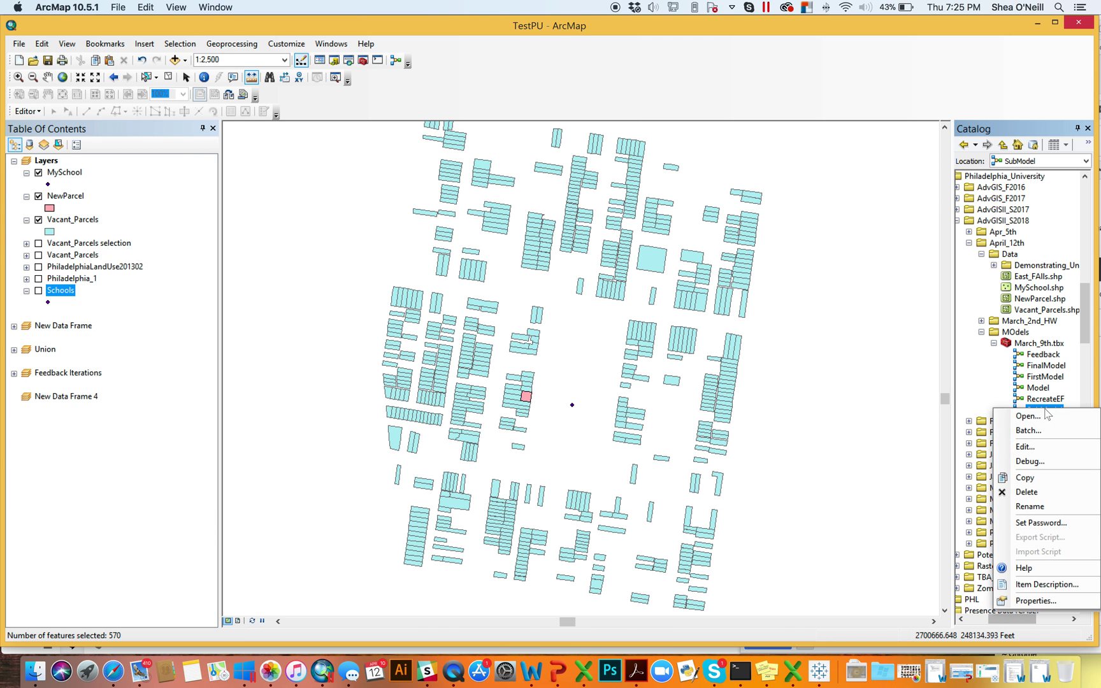
pyautogui.click(1042, 455)
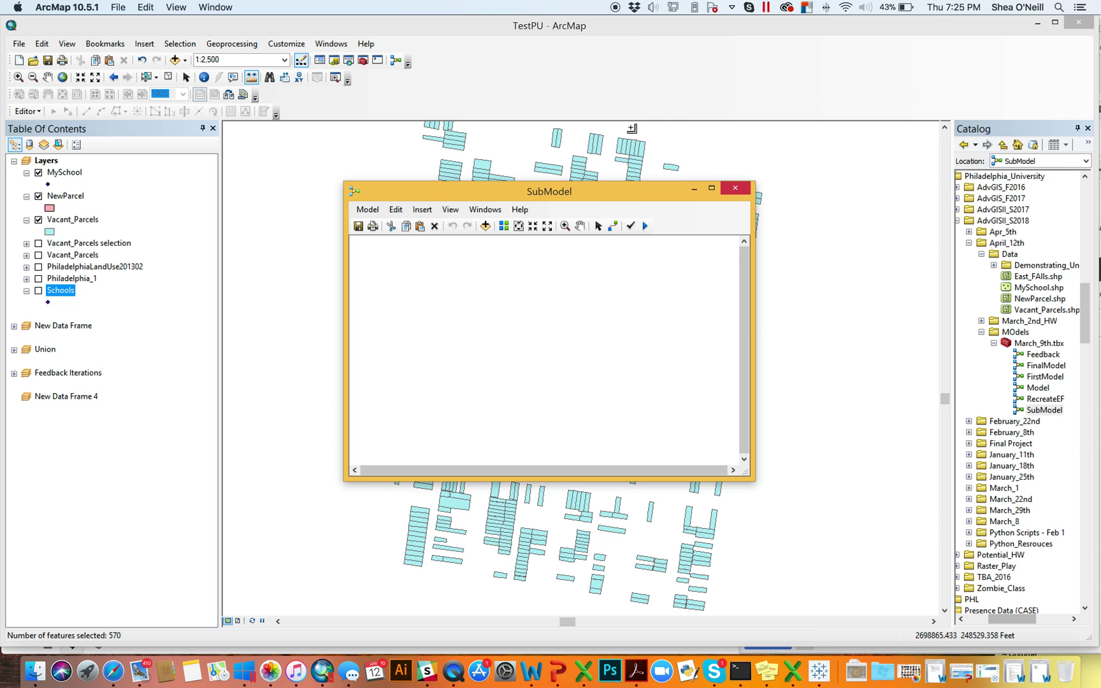
pyautogui.moveTo(615, 196); pyautogui.dragTo(834, 231)
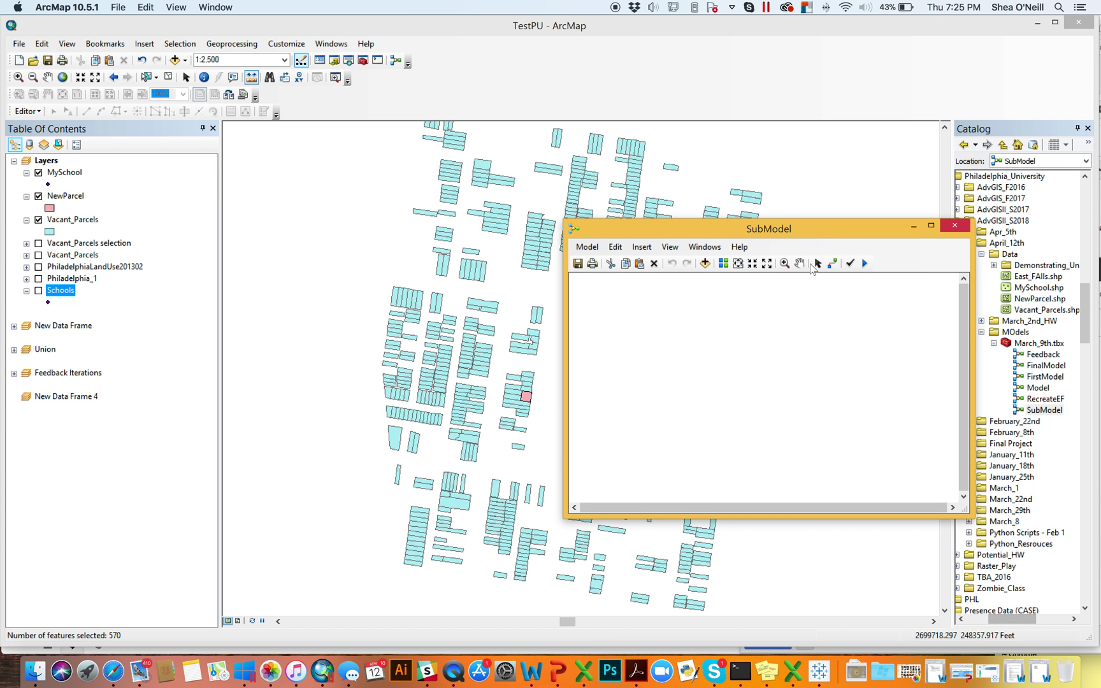
pyautogui.moveTo(695, 228); pyautogui.dragTo(768, 412)
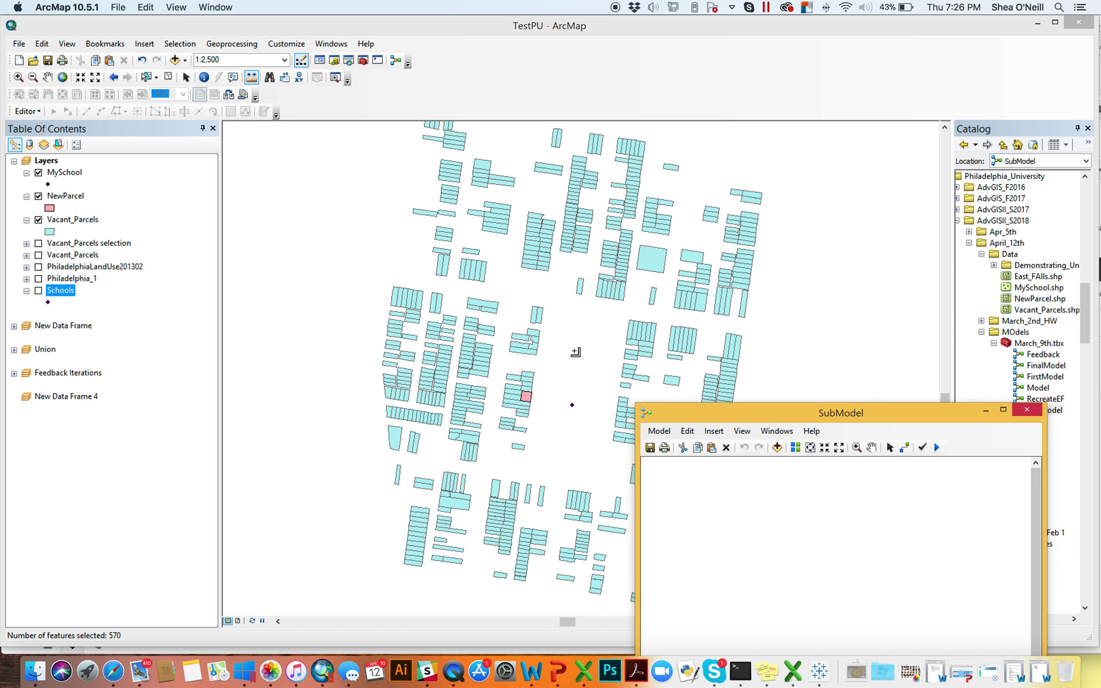
pyautogui.moveTo(745, 414); pyautogui.dragTo(738, 130)
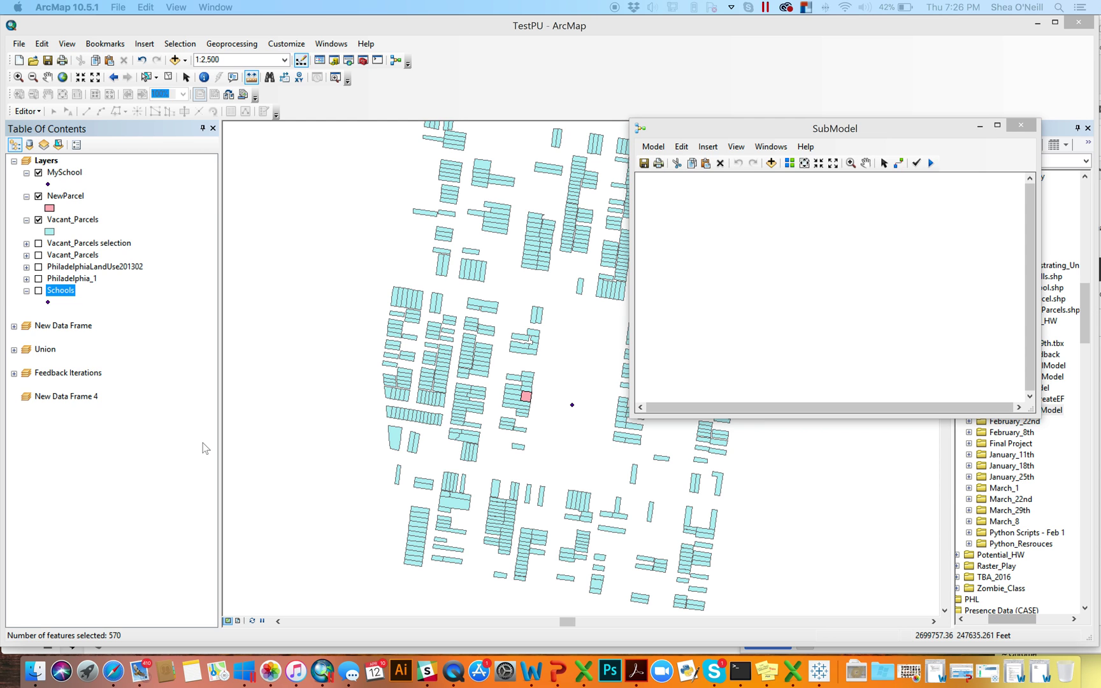
# - Insert a For iterator into the SubModel canvas
pyautogui.rightClick(790, 256)
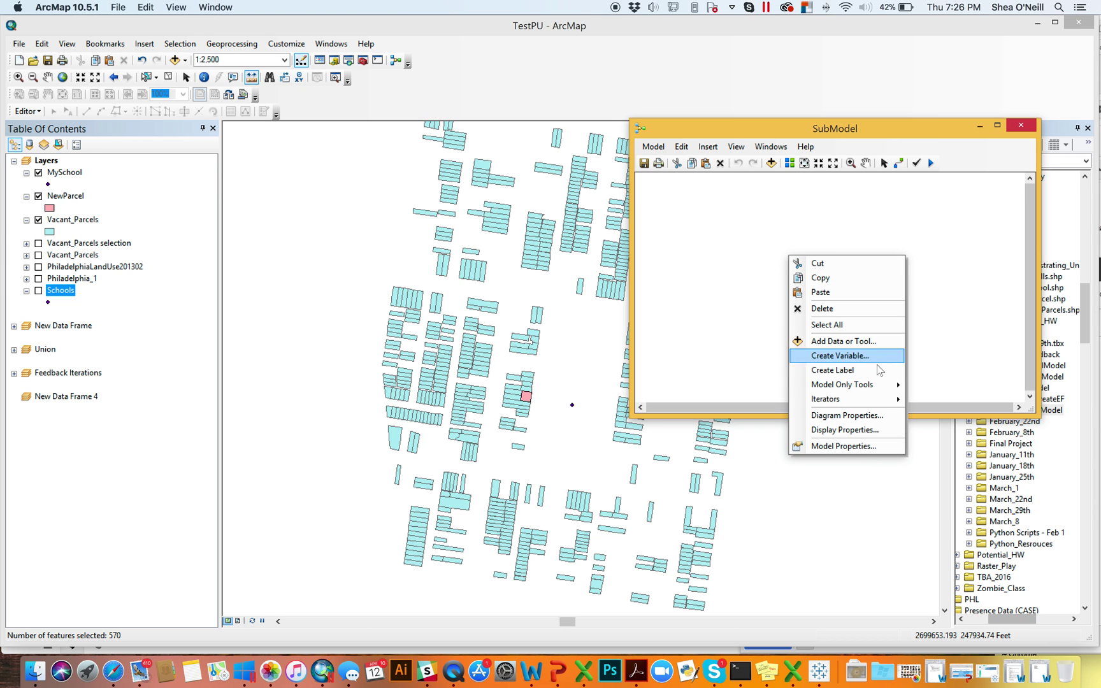
pyautogui.moveTo(867, 400)
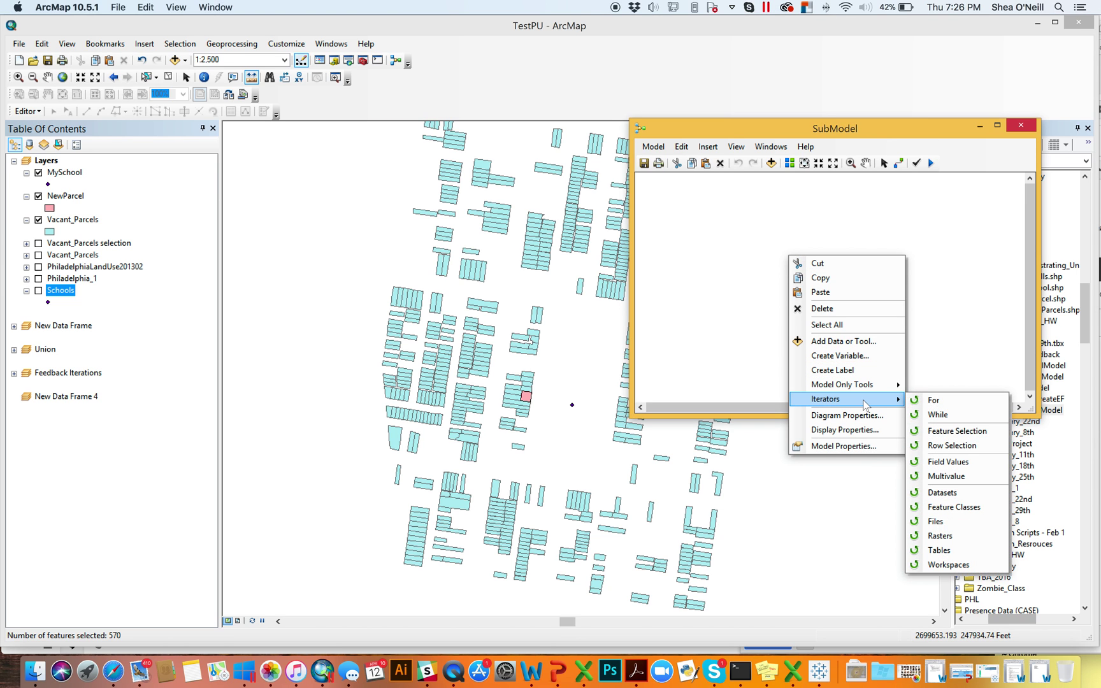
pyautogui.click(971, 404)
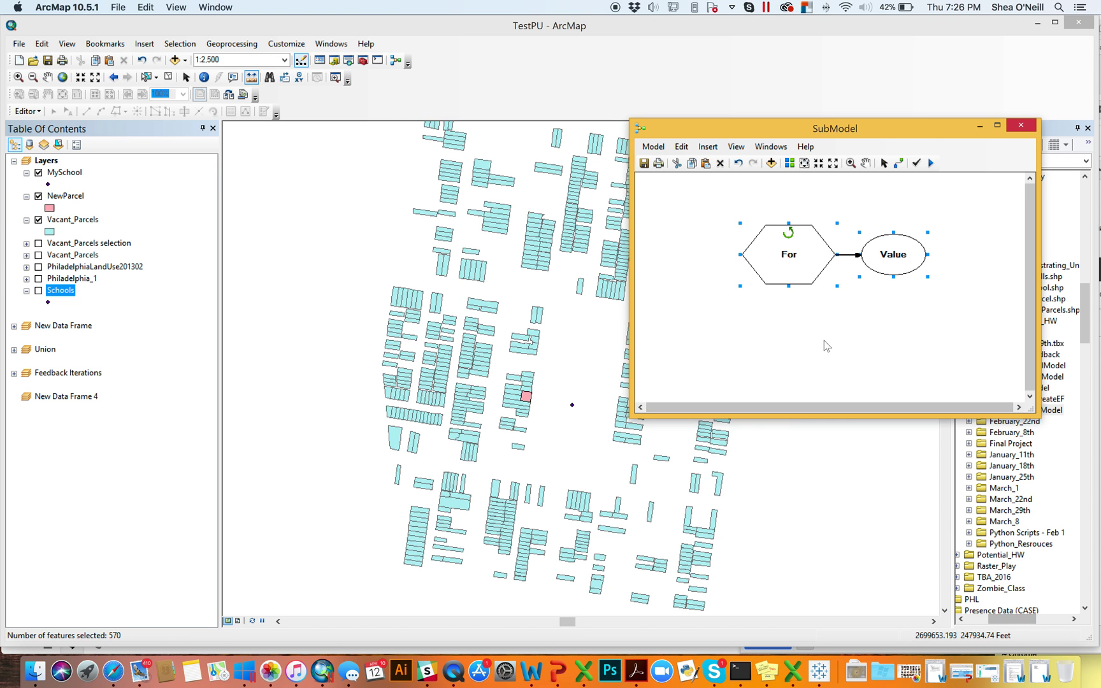
# - Enlarge the SubModel window and place the For iterator and Value side by side
pyautogui.moveTo(790, 260)
pyautogui.mouseDown()
pyautogui.moveTo(684, 213)
pyautogui.moveTo(786, 267)
pyautogui.mouseUp()
pyautogui.click(917, 265)
pyautogui.moveTo(767, 129); pyautogui.dragTo(678, 80)
pyautogui.moveTo(540, 155); pyautogui.dragTo(302, 155)
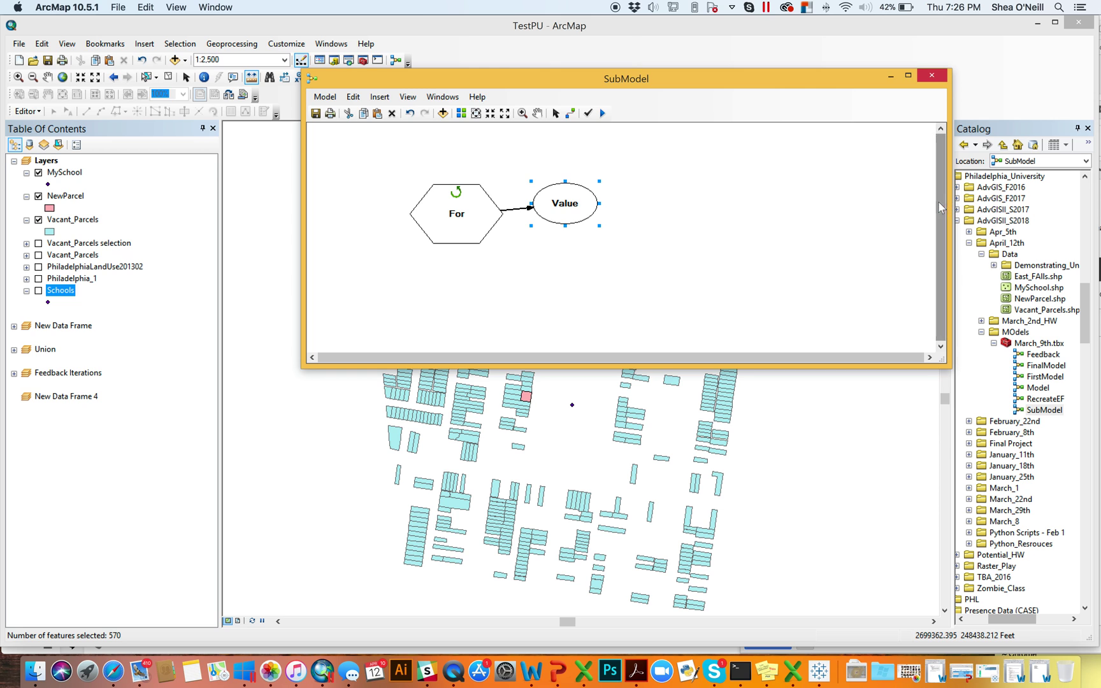
pyautogui.moveTo(949, 210); pyautogui.dragTo(1076, 210)
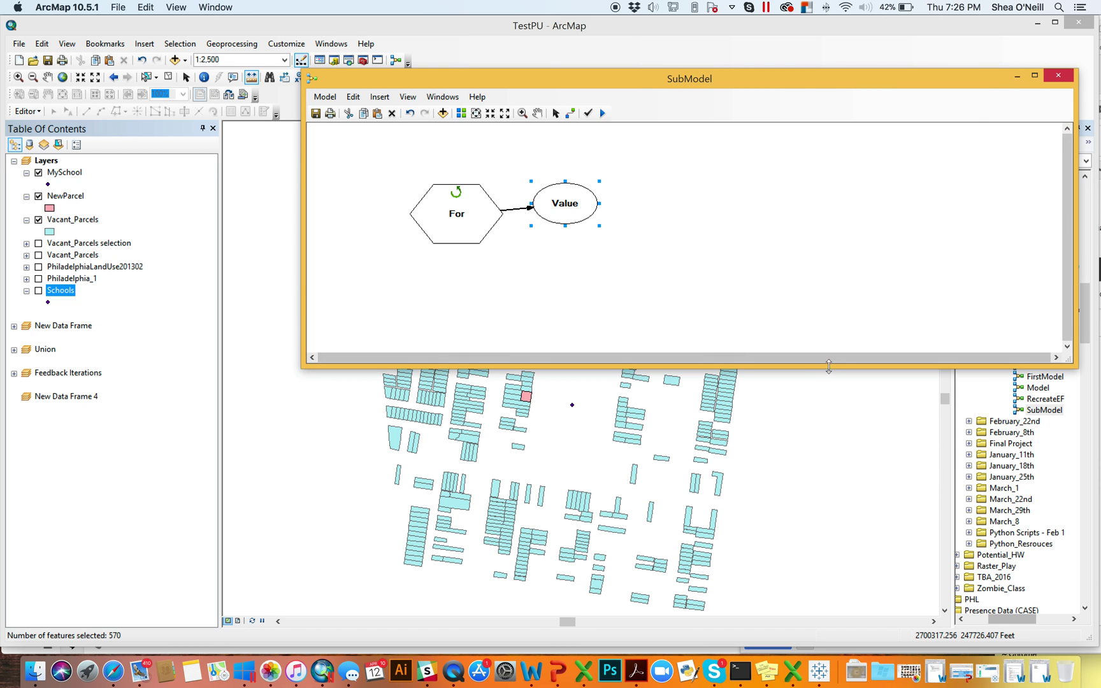
pyautogui.moveTo(828, 366); pyautogui.dragTo(828, 411)
pyautogui.moveTo(462, 212); pyautogui.dragTo(425, 177)
pyautogui.moveTo(573, 203); pyautogui.dragTo(523, 185)
# - Set the For iterator's From Value to 1 and To Value to 5
pyautogui.doubleClick(449, 191)
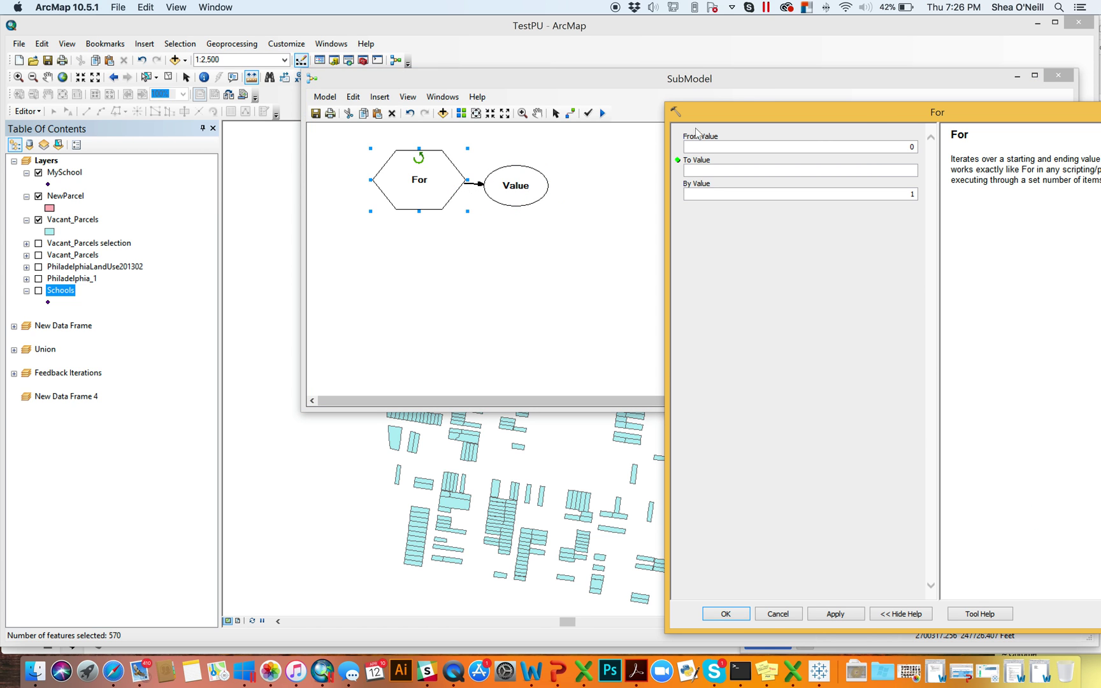
pyautogui.doubleClick(889, 148)
pyautogui.write('1')
pyautogui.press('Tab')
pyautogui.write('5')
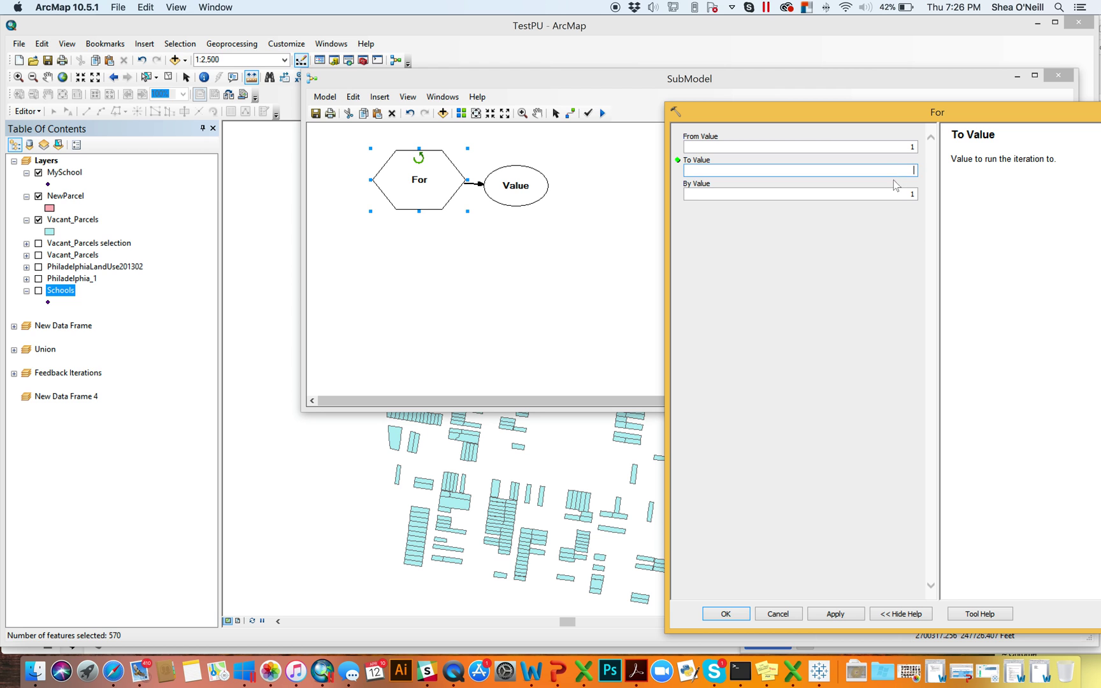
pyautogui.click(733, 612)
pyautogui.moveTo(517, 191); pyautogui.dragTo(518, 184)
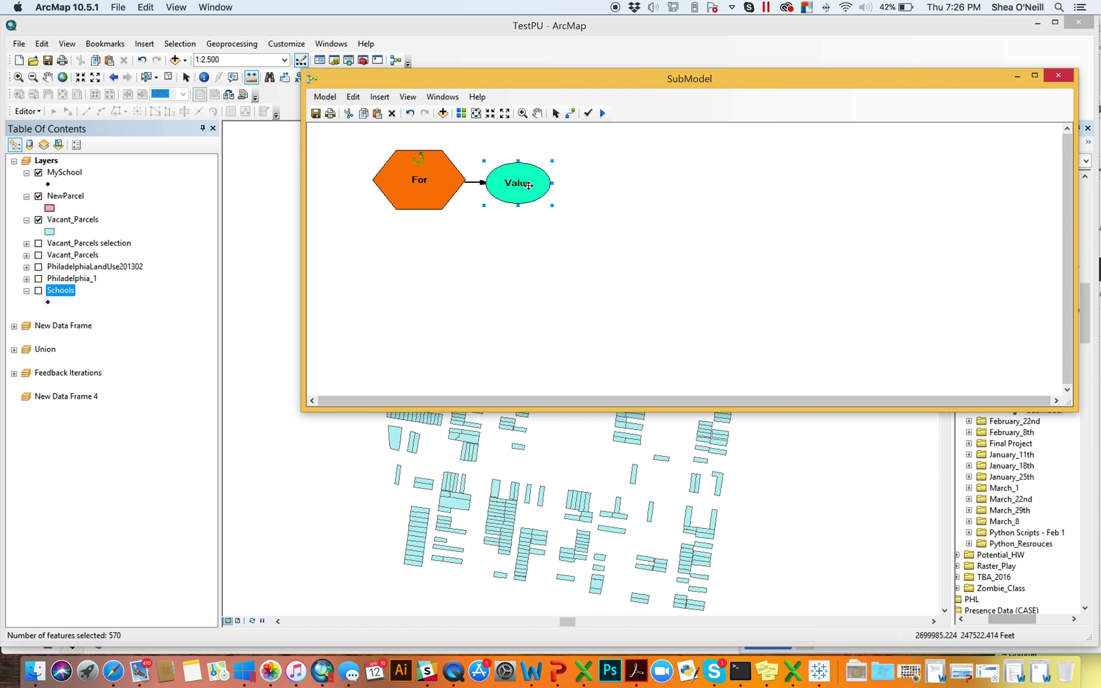
# - Shift the For iterator and its Value together to the right
pyautogui.moveTo(449, 180); pyautogui.dragTo(458, 180)
pyautogui.moveTo(524, 180); pyautogui.dragTo(528, 180)
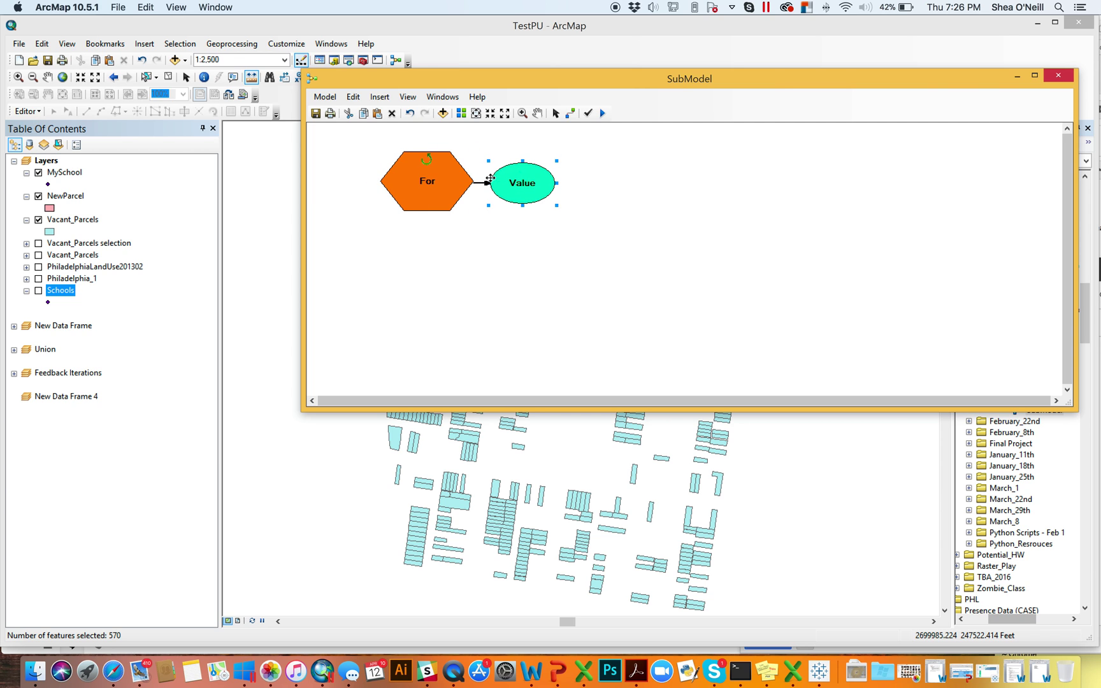
pyautogui.click(455, 182)
pyautogui.moveTo(525, 185); pyautogui.dragTo(543, 183)
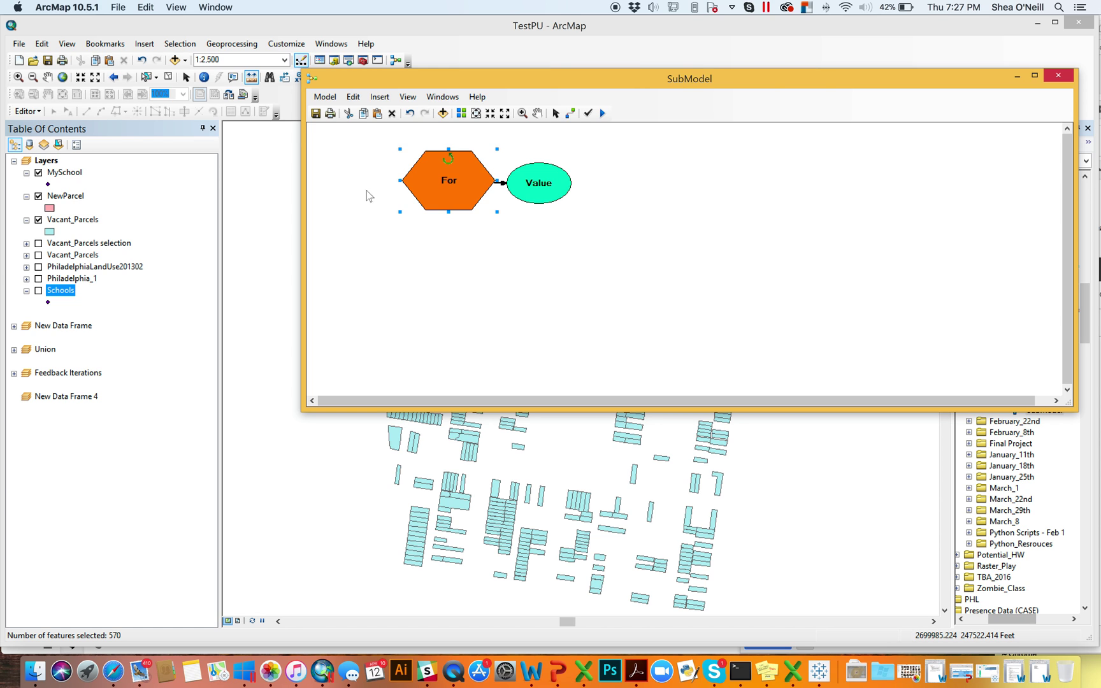
# - Add the Vacant_Parcels and NewParcel layers to the model and arrange them below For
pyautogui.moveTo(75, 221); pyautogui.dragTo(602, 305)
pyautogui.moveTo(66, 196); pyautogui.dragTo(502, 254)
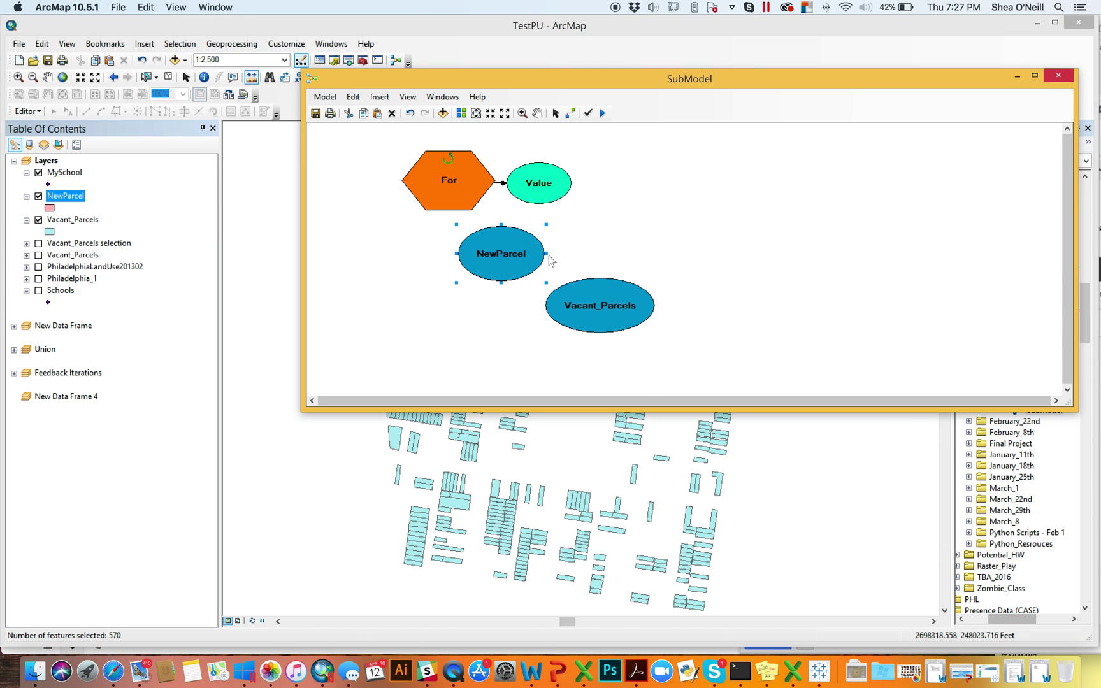
pyautogui.moveTo(628, 301); pyautogui.dragTo(627, 308)
pyautogui.moveTo(512, 267); pyautogui.dragTo(550, 264)
pyautogui.click(605, 310)
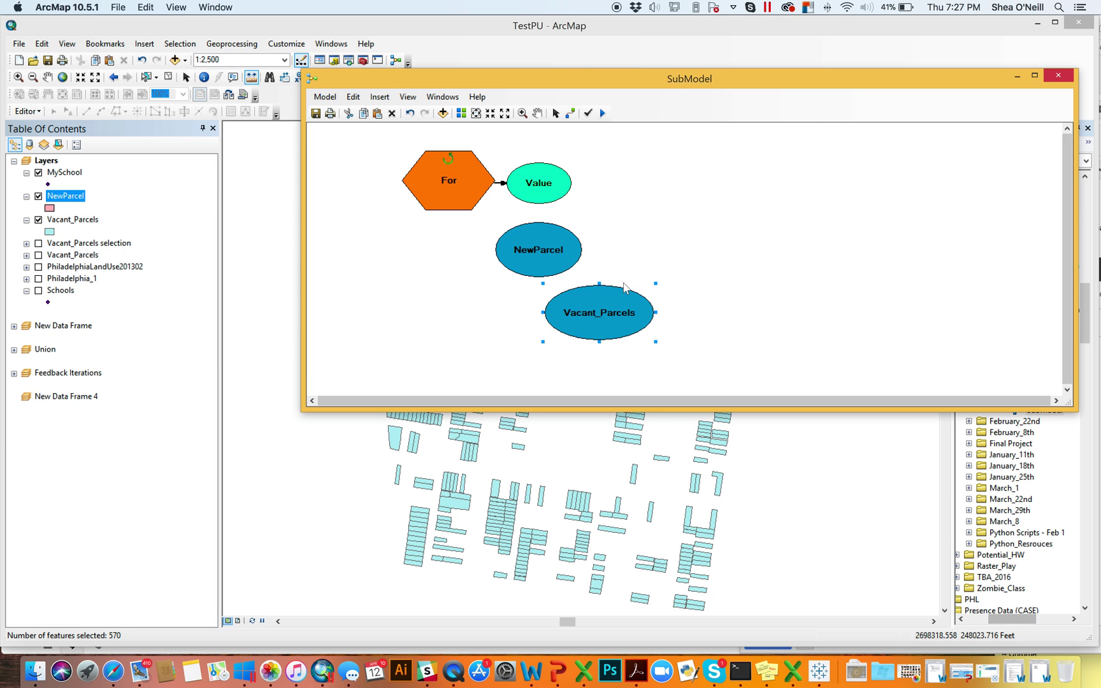
pyautogui.moveTo(624, 327); pyautogui.dragTo(624, 329)
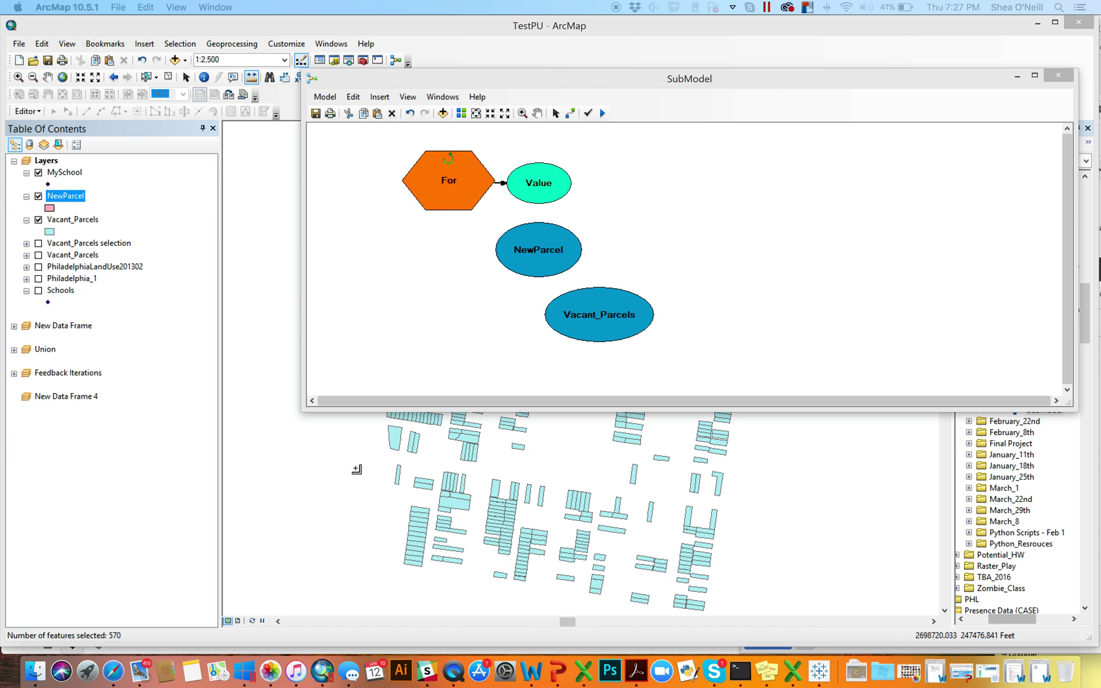
# - Reposition the SubModel window lower on screen and open ArcToolbox
pyautogui.moveTo(444, 83); pyautogui.dragTo(703, 142)
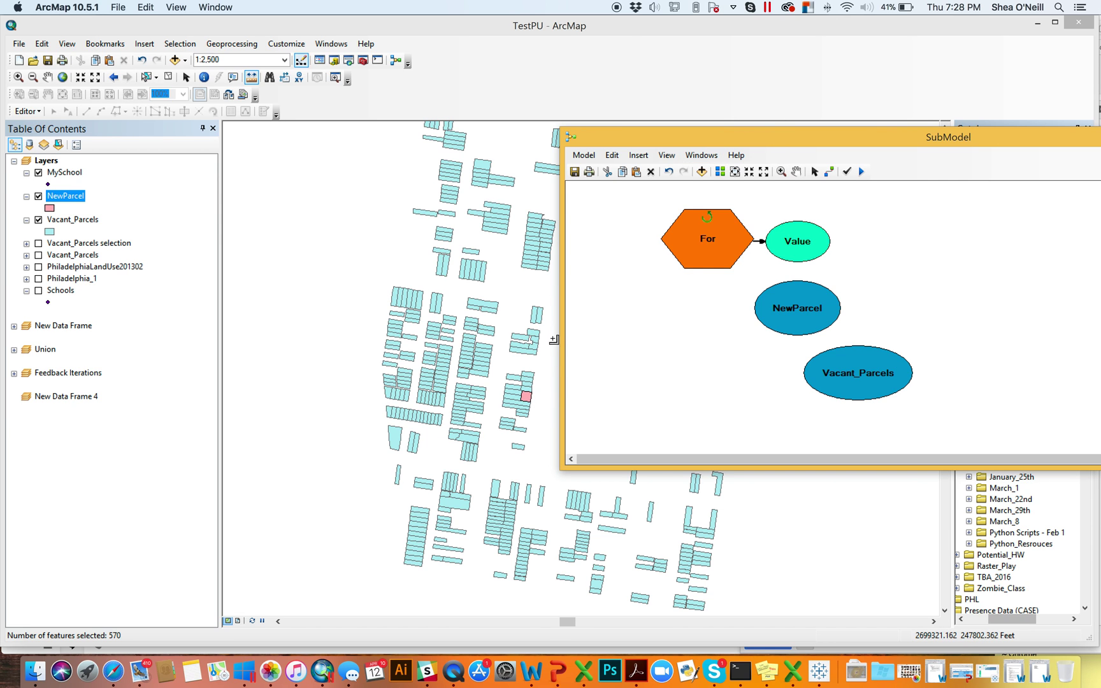
pyautogui.moveTo(709, 136); pyautogui.dragTo(422, 87)
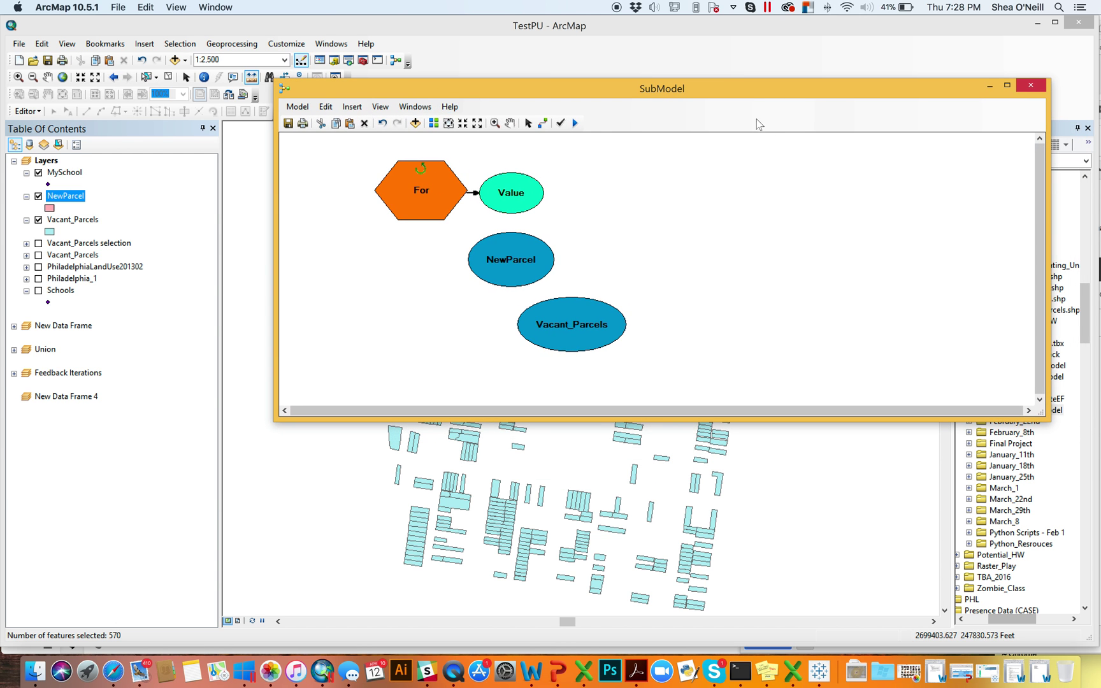
pyautogui.moveTo(755, 95); pyautogui.dragTo(723, 151)
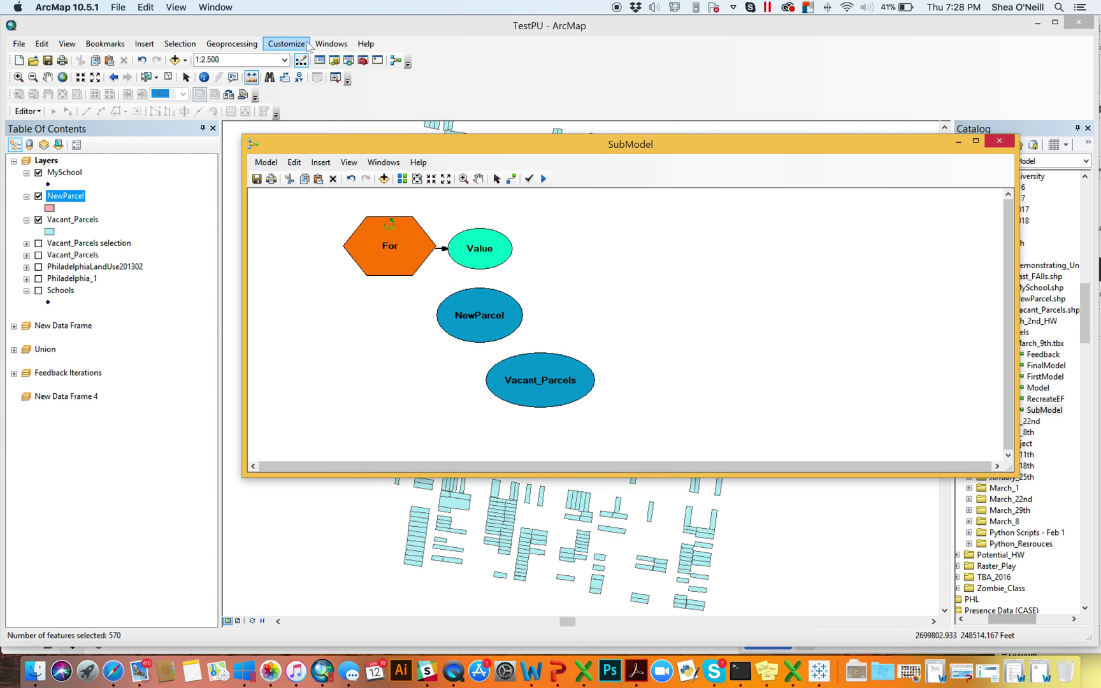
pyautogui.click(362, 60)
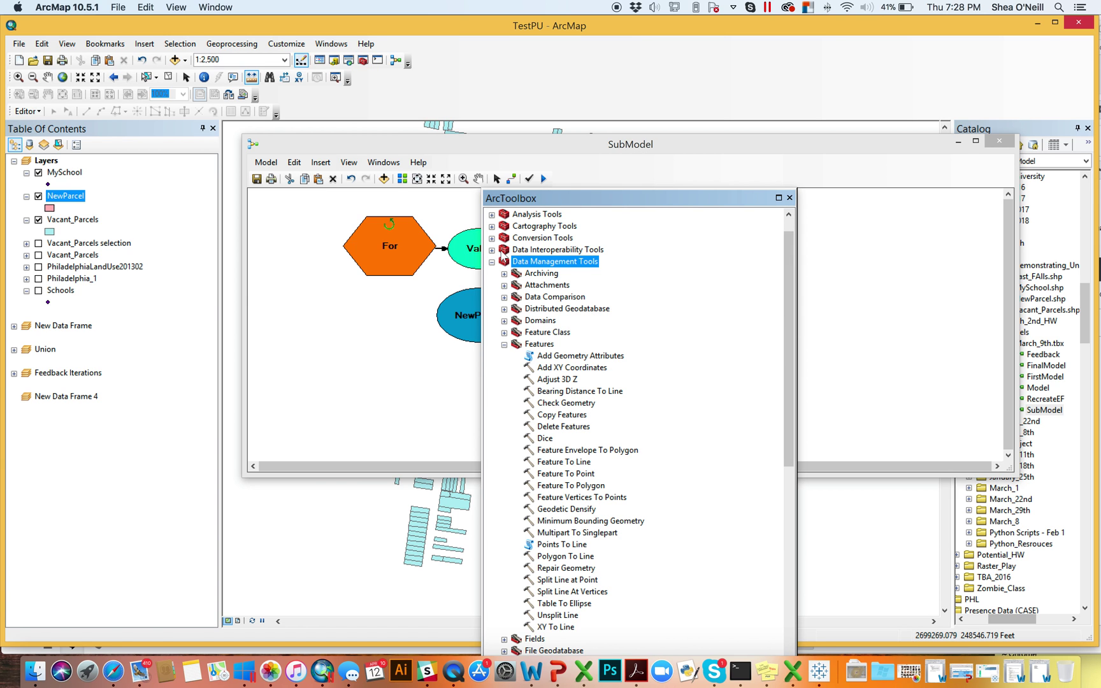
# - Dock ArcToolbox beside the model and select Select Layer By Location under Layers and Table Views
pyautogui.moveTo(579, 199); pyautogui.dragTo(822, 85)
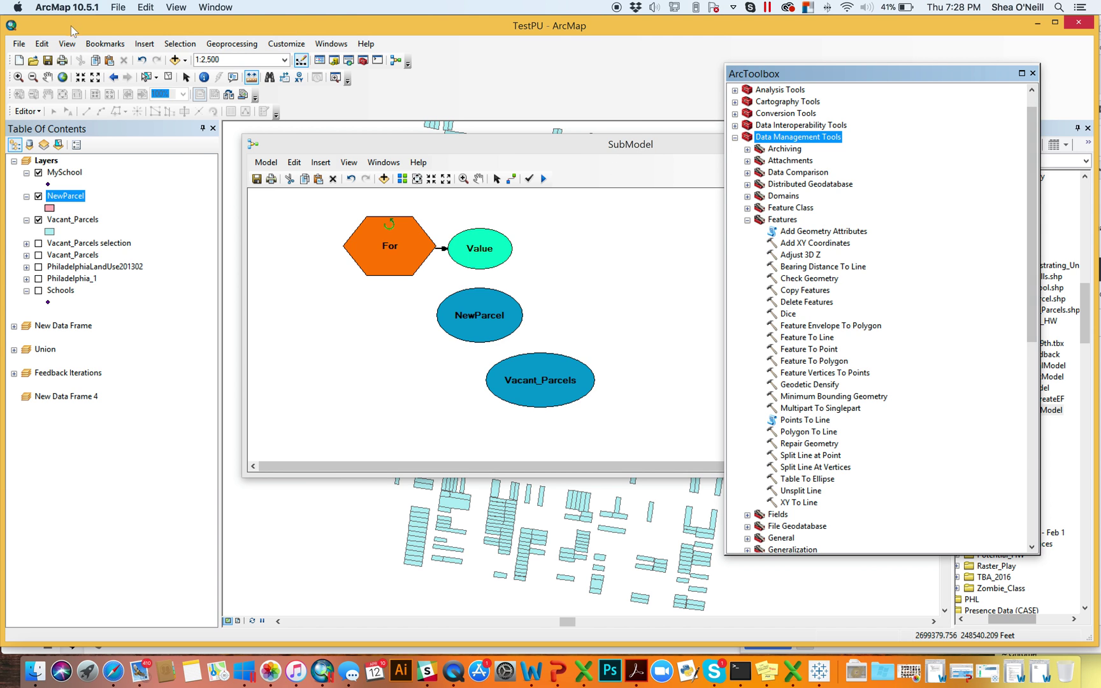
pyautogui.click(183, 45)
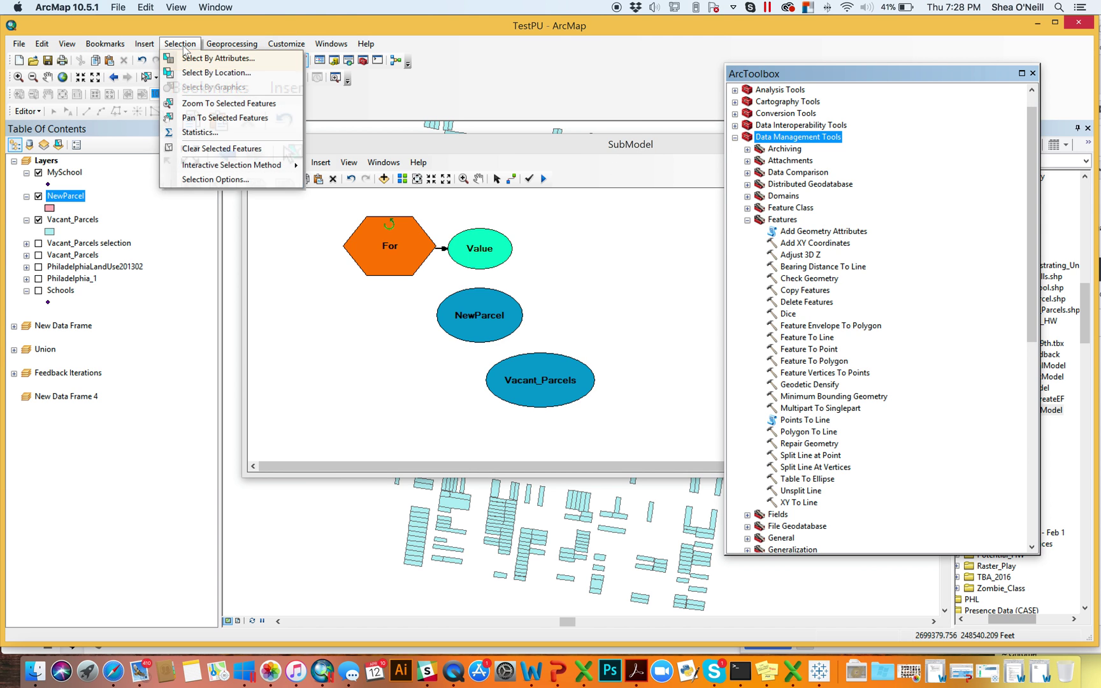
pyautogui.click(641, 82)
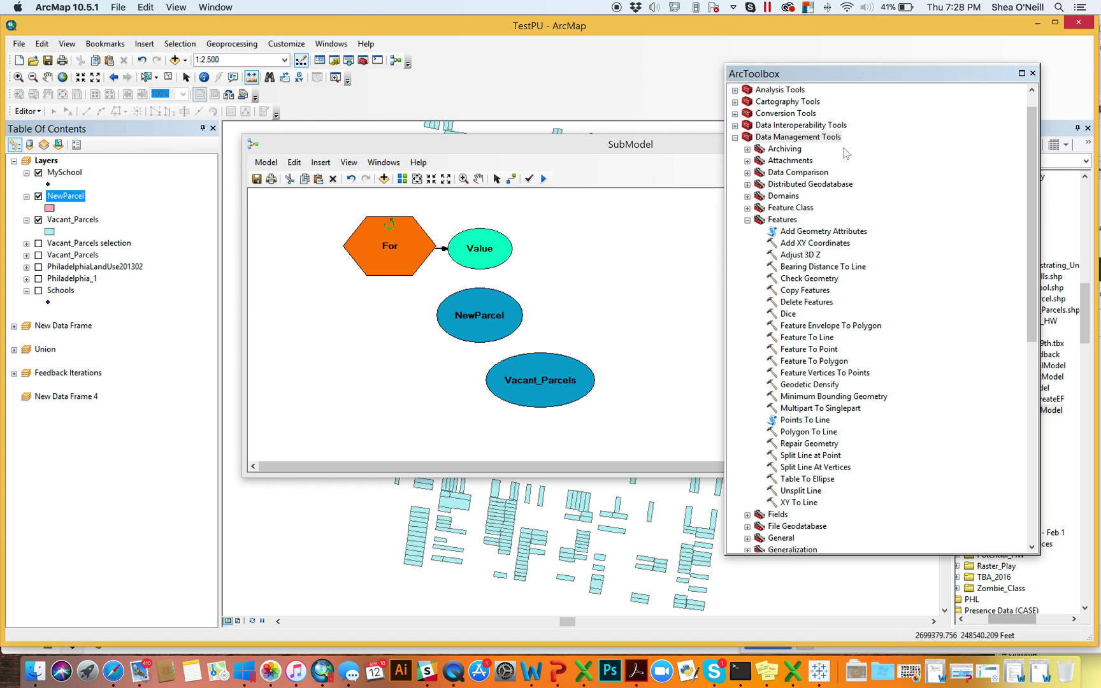
pyautogui.click(748, 220)
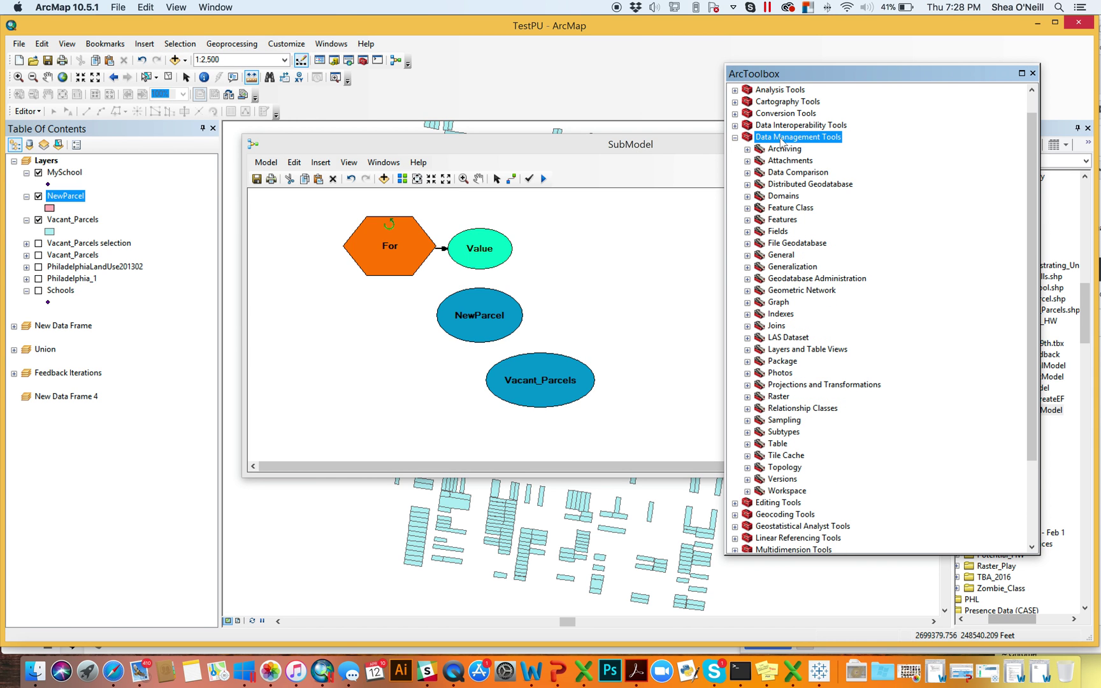
pyautogui.click(747, 349)
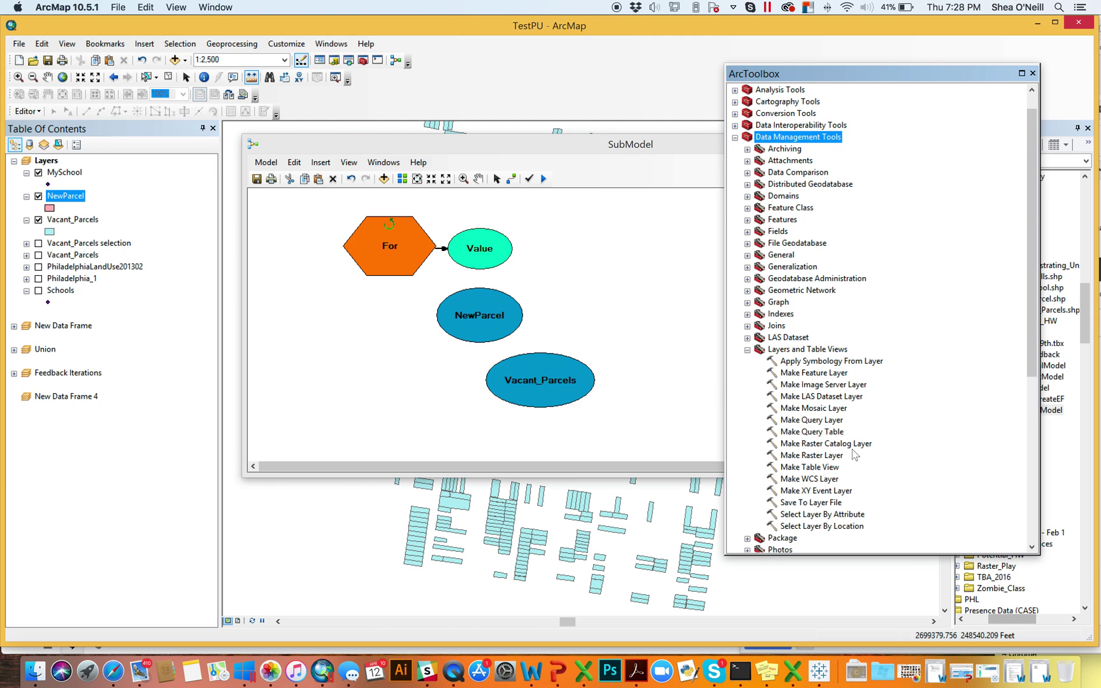
pyautogui.click(821, 515)
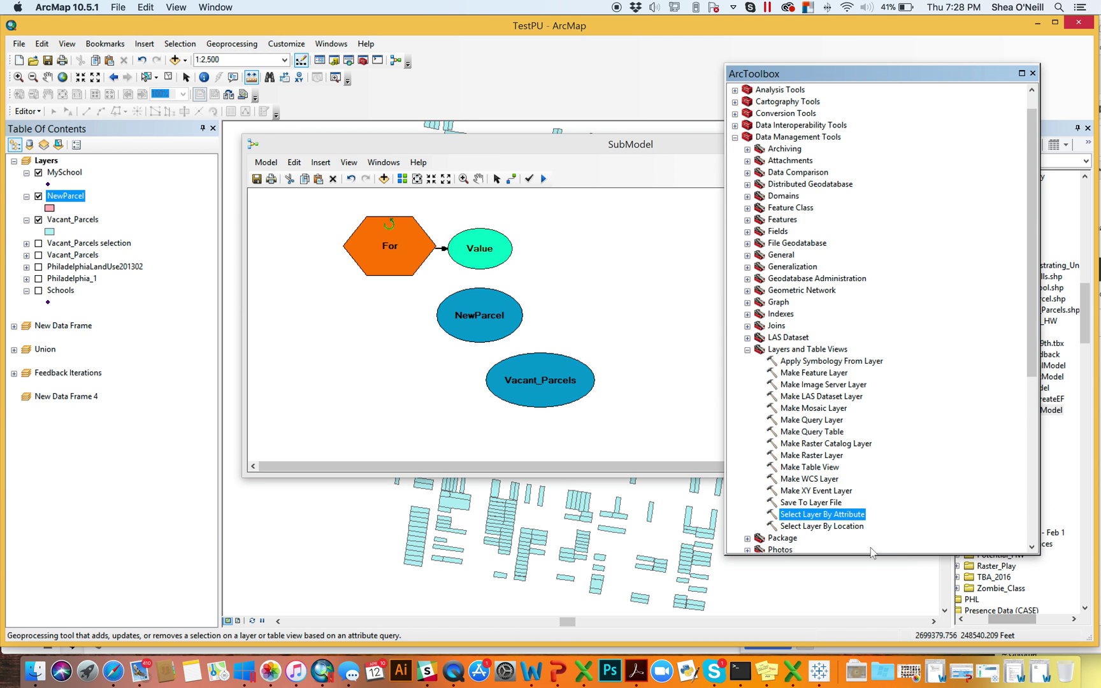
pyautogui.click(825, 526)
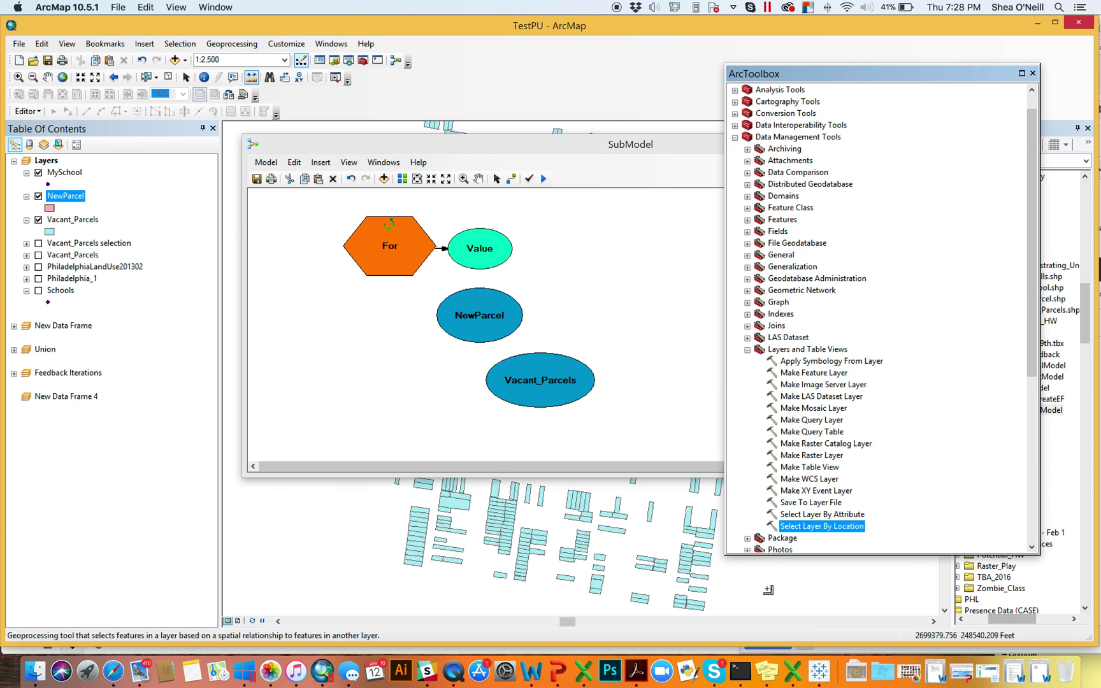
pyautogui.moveTo(491, 334); pyautogui.dragTo(463, 335)
# - Add Select Layer By Location to the model and tidy the parcel ellipses around it
pyautogui.click(938, 75)
pyautogui.moveTo(801, 528); pyautogui.dragTo(617, 333)
pyautogui.moveTo(569, 377); pyautogui.dragTo(556, 377)
pyautogui.moveTo(600, 343); pyautogui.dragTo(600, 342)
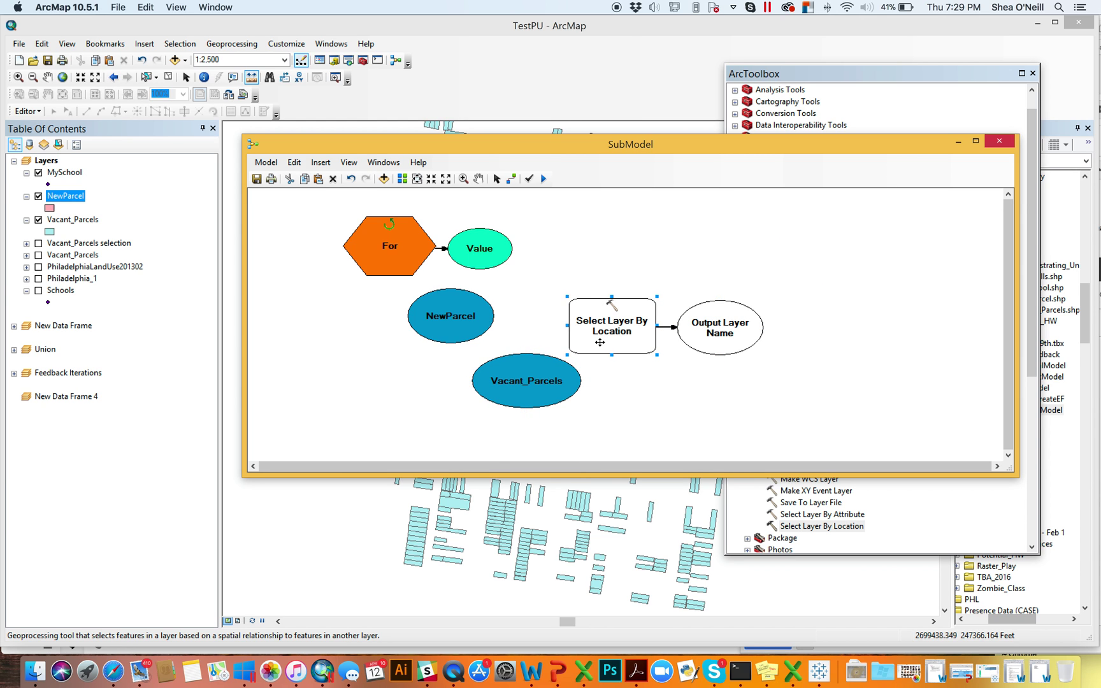
# - Connect Vacant_Parcels as Input Feature Layer and NewParcel as Selecting Features
pyautogui.moveTo(720, 345); pyautogui.dragTo(719, 344)
pyautogui.click(512, 179)
pyautogui.moveTo(522, 374); pyautogui.dragTo(572, 344)
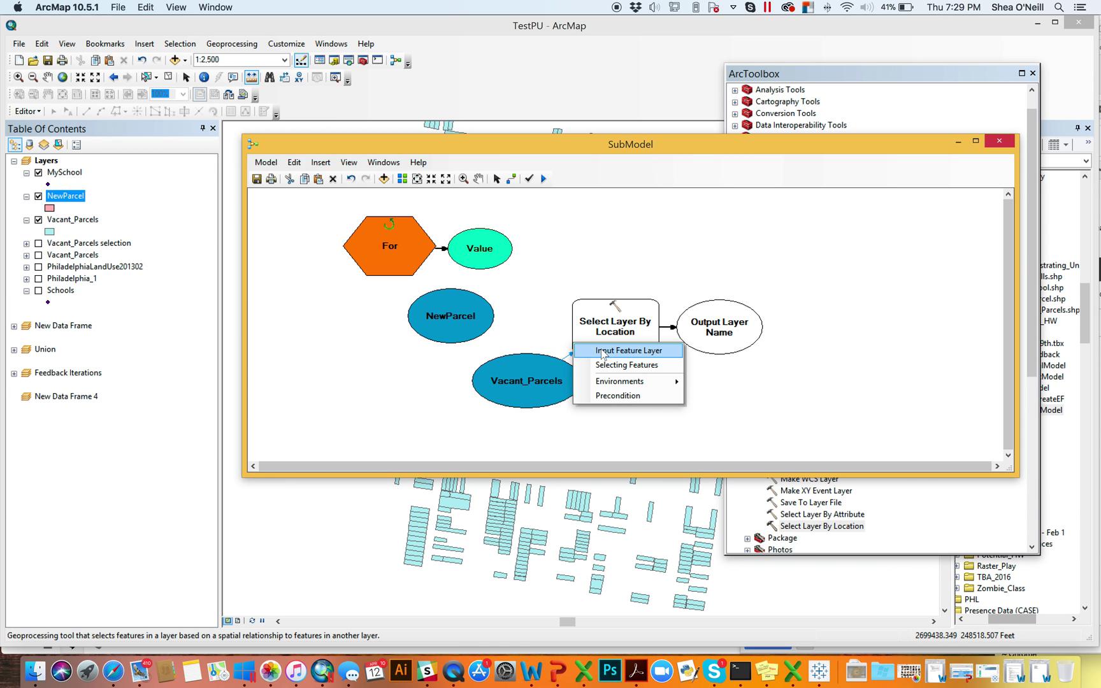
pyautogui.click(628, 350)
pyautogui.moveTo(485, 317); pyautogui.dragTo(576, 306)
pyautogui.click(612, 330)
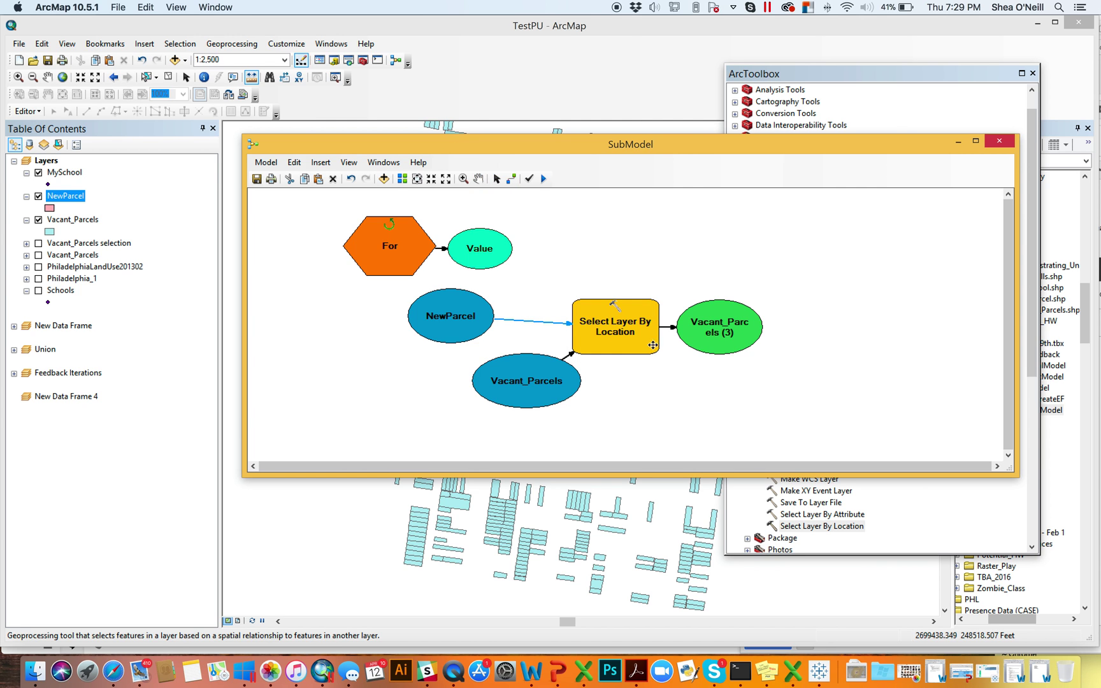
pyautogui.doubleClick(591, 316)
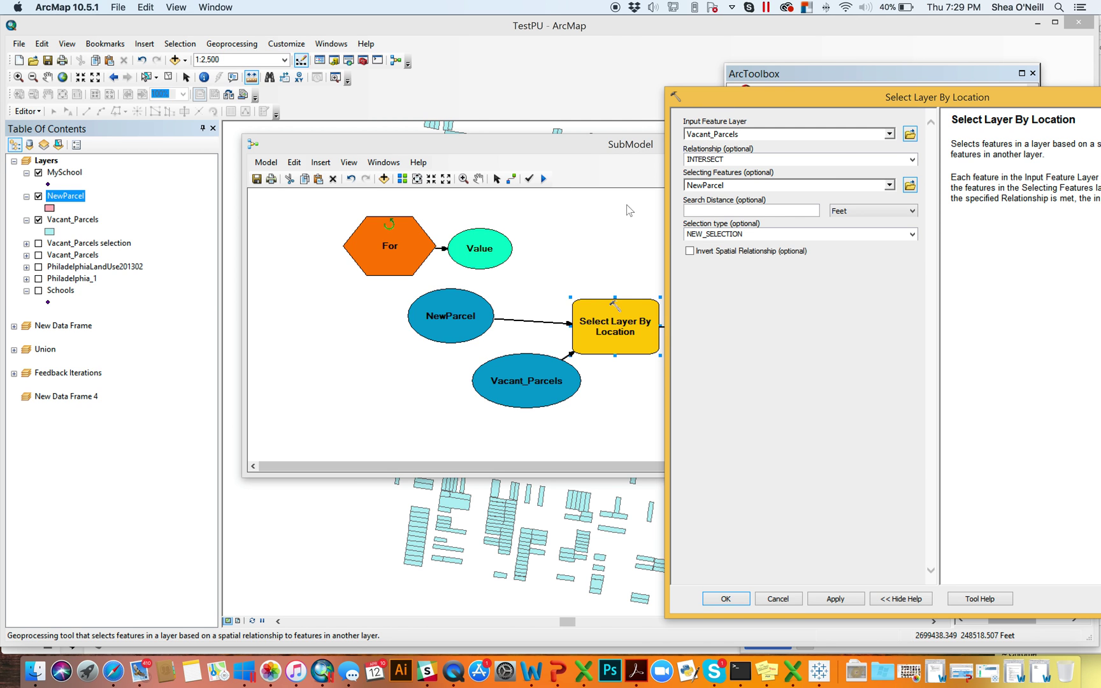
# - Set the relationship to WITHIN_A_DISTANCE with a 200 Feet search distance, keeping NEW_SELECTION
pyautogui.click(912, 159)
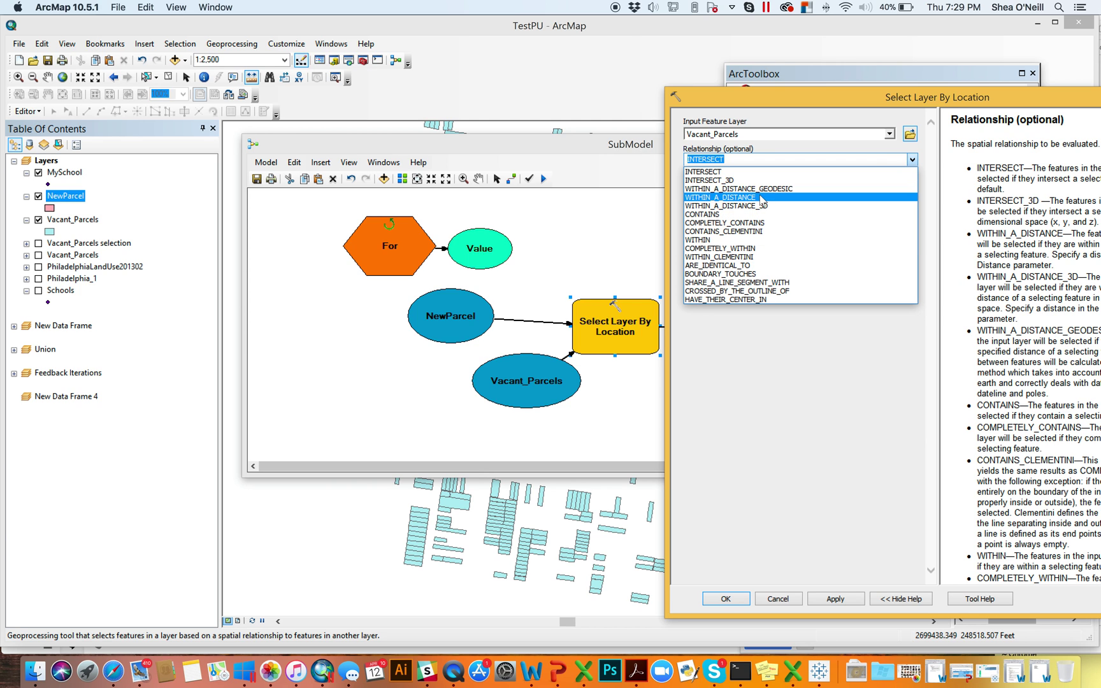
pyautogui.click(763, 198)
pyautogui.click(766, 209)
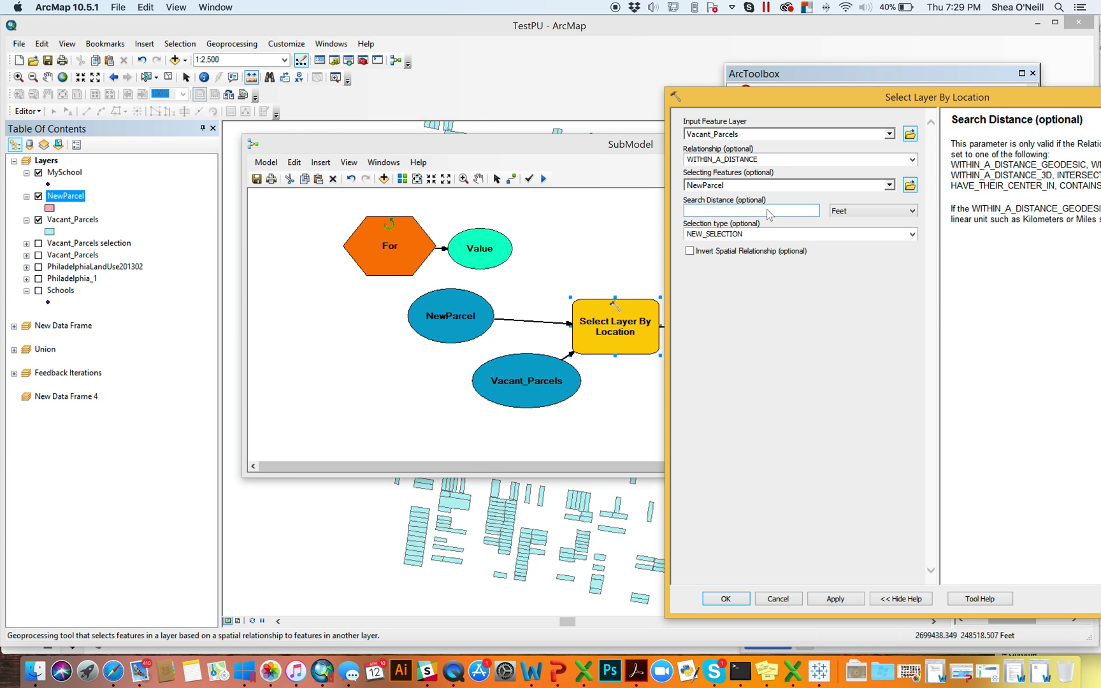
pyautogui.write('200')
pyautogui.click(767, 236)
pyautogui.click(867, 344)
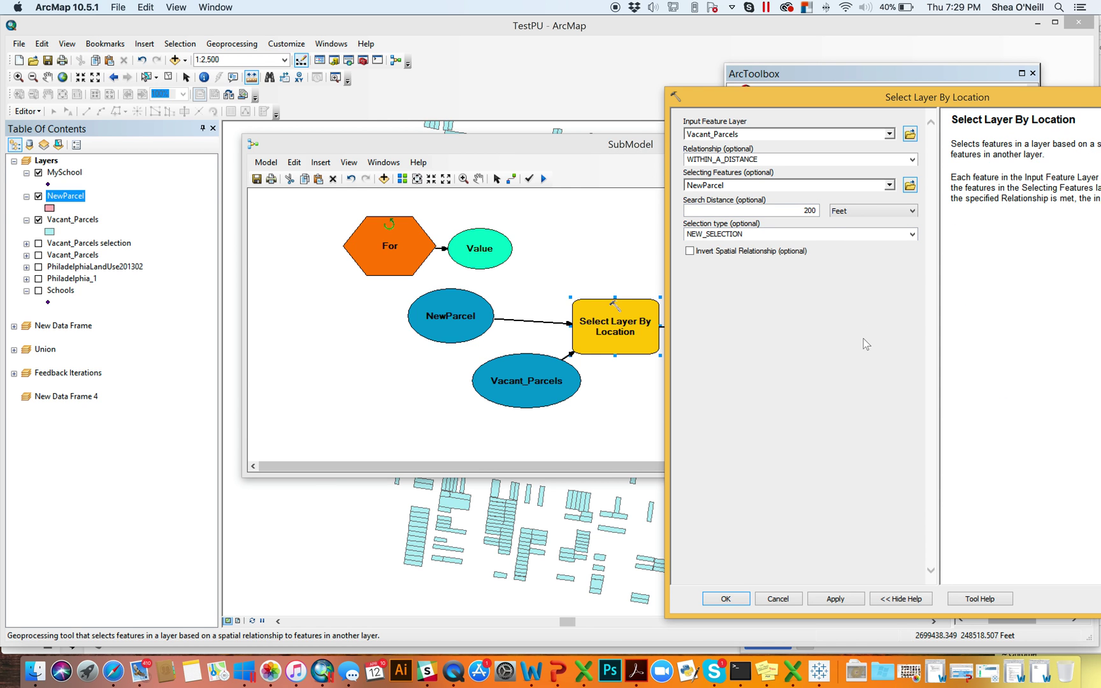
pyautogui.click(887, 235)
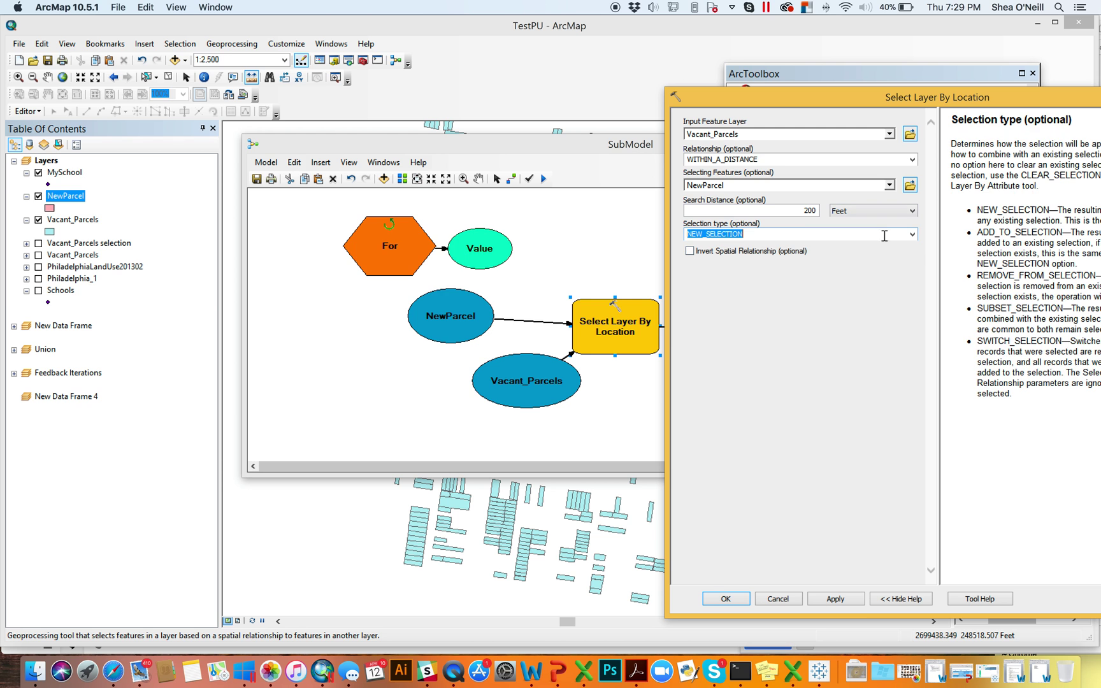
pyautogui.moveTo(917, 103); pyautogui.dragTo(753, 92)
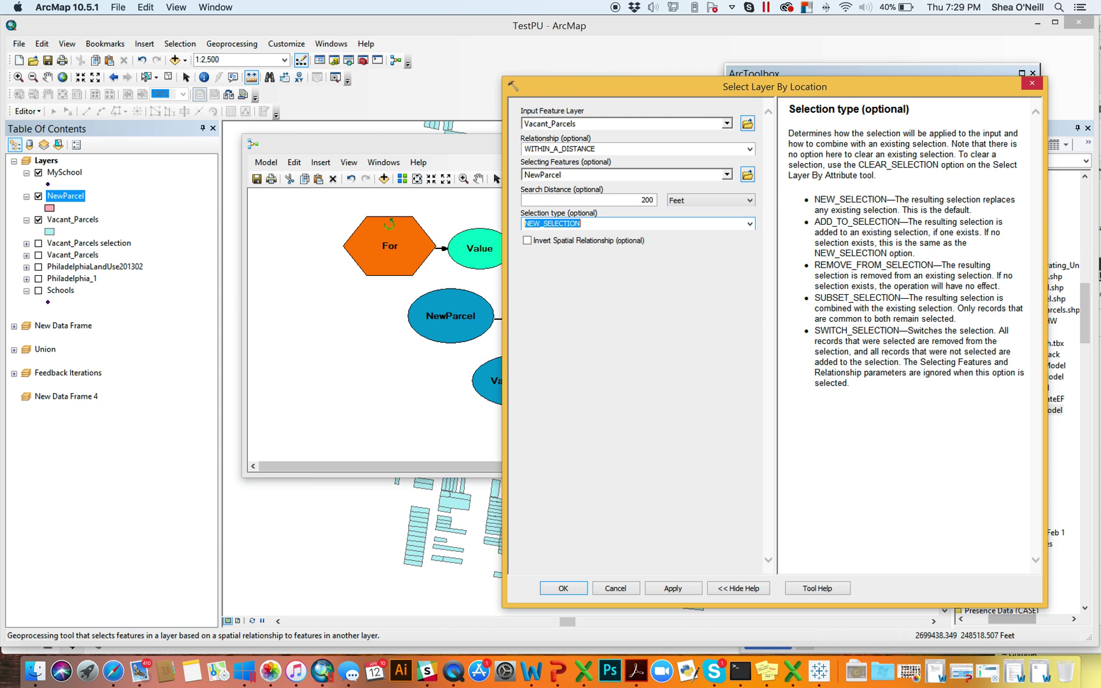
pyautogui.click(563, 588)
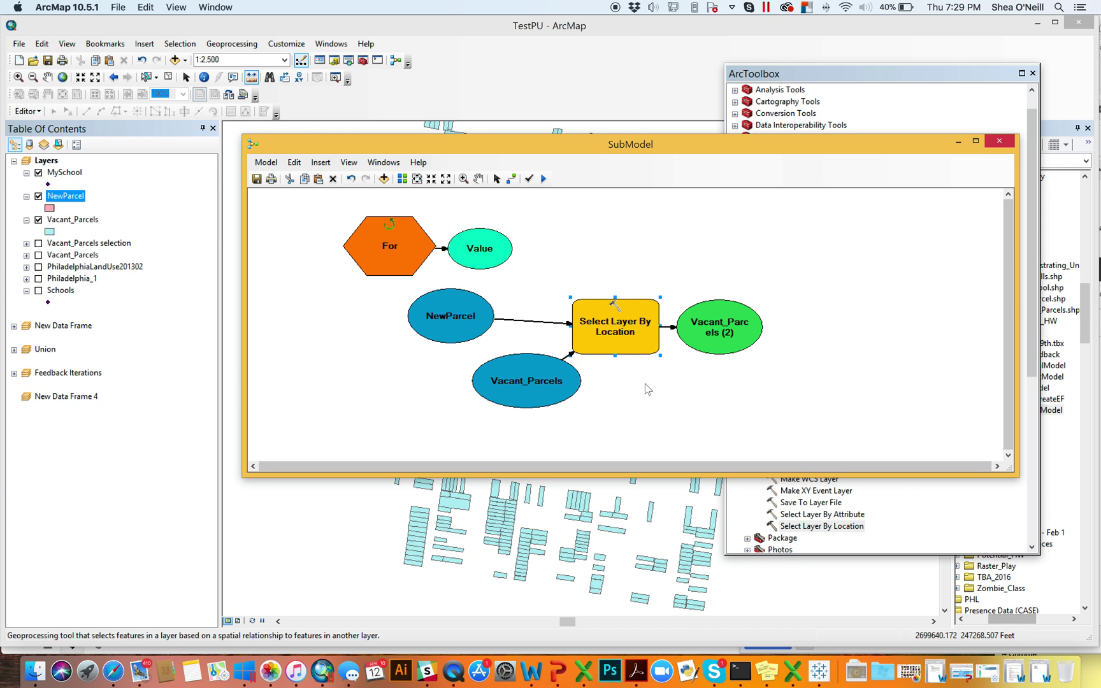
# - Nudge the Select Layer By Location tool and its Vacant_Parcels (2) output up to line up with NewParcel
pyautogui.moveTo(597, 353); pyautogui.dragTo(599, 346)
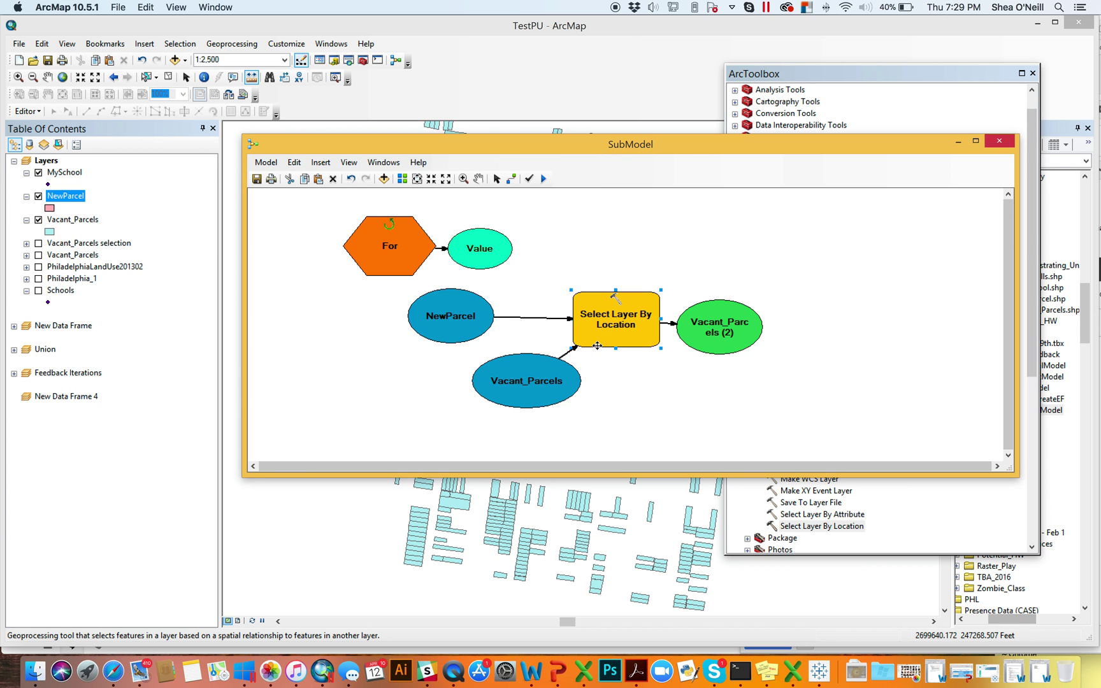
pyautogui.moveTo(708, 332); pyautogui.dragTo(706, 324)
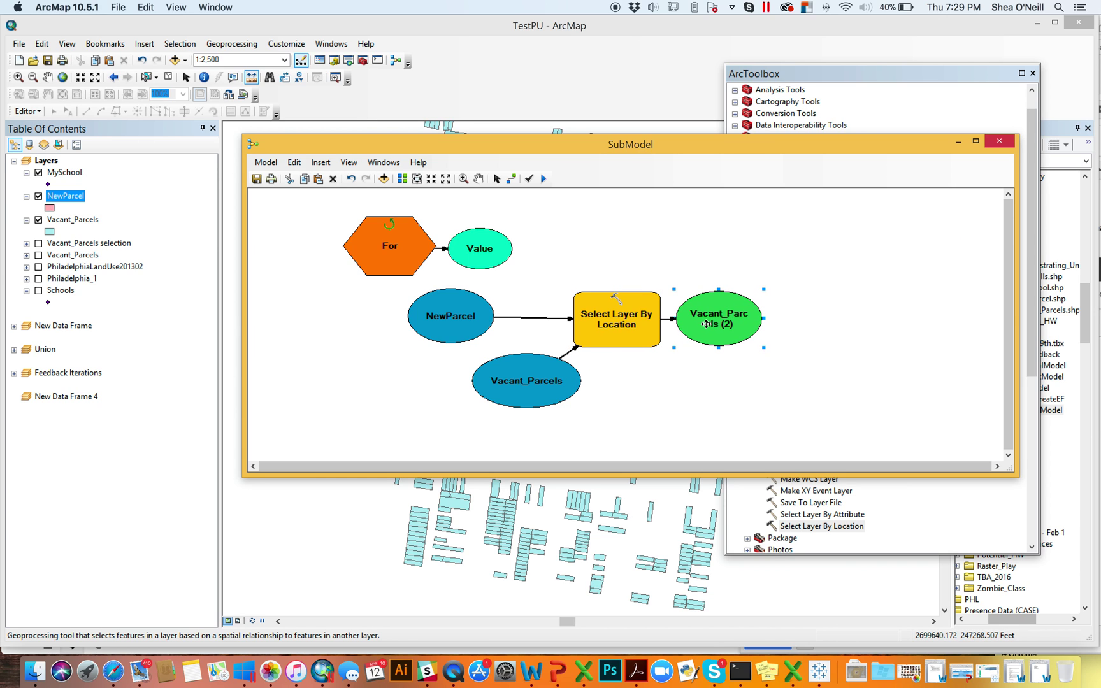
pyautogui.click(621, 399)
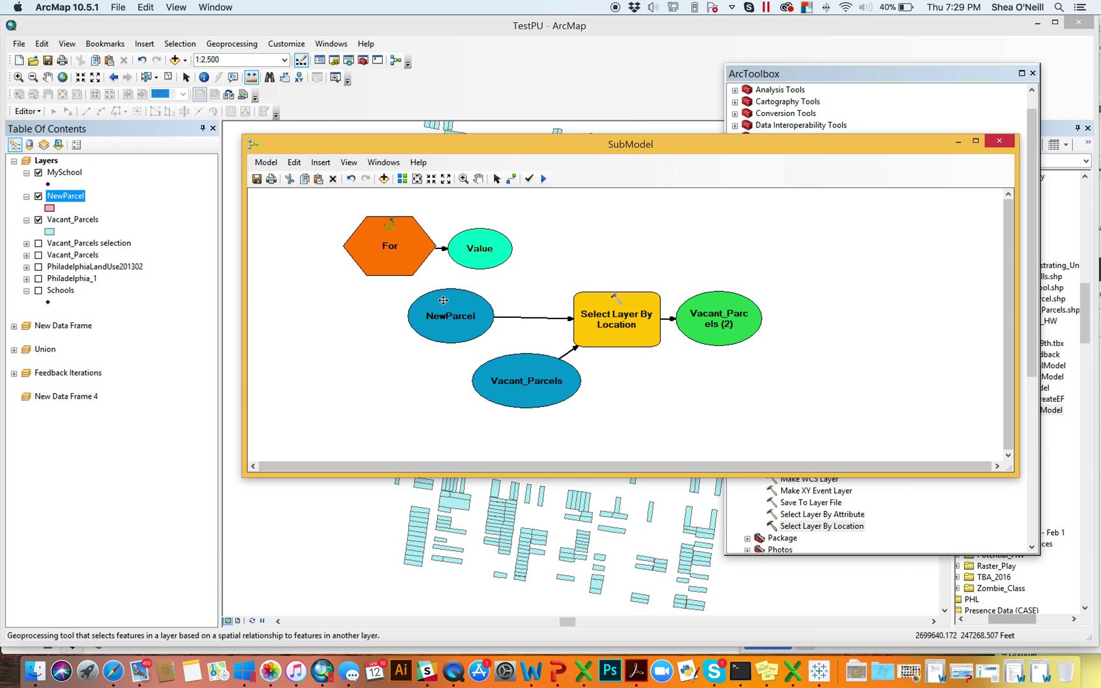